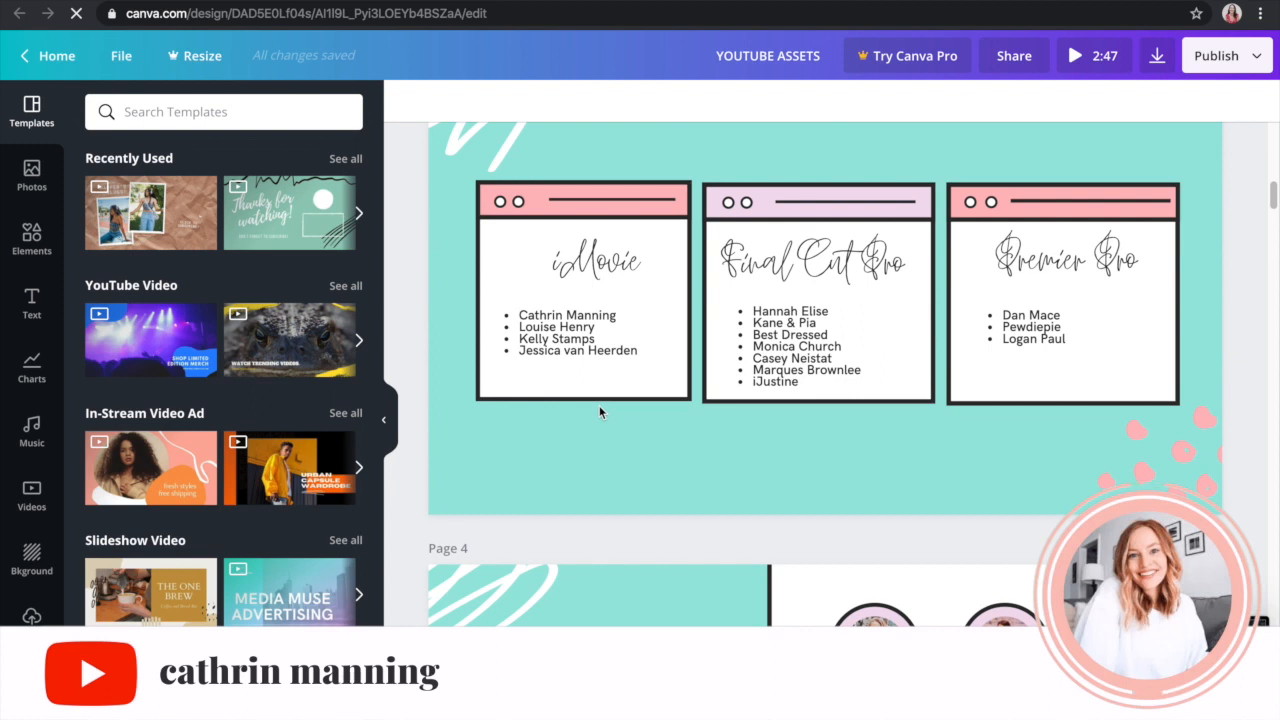
- Look through the pages of the YOUTUBE ASSETS design
scroll(600, 411, "down", 5)
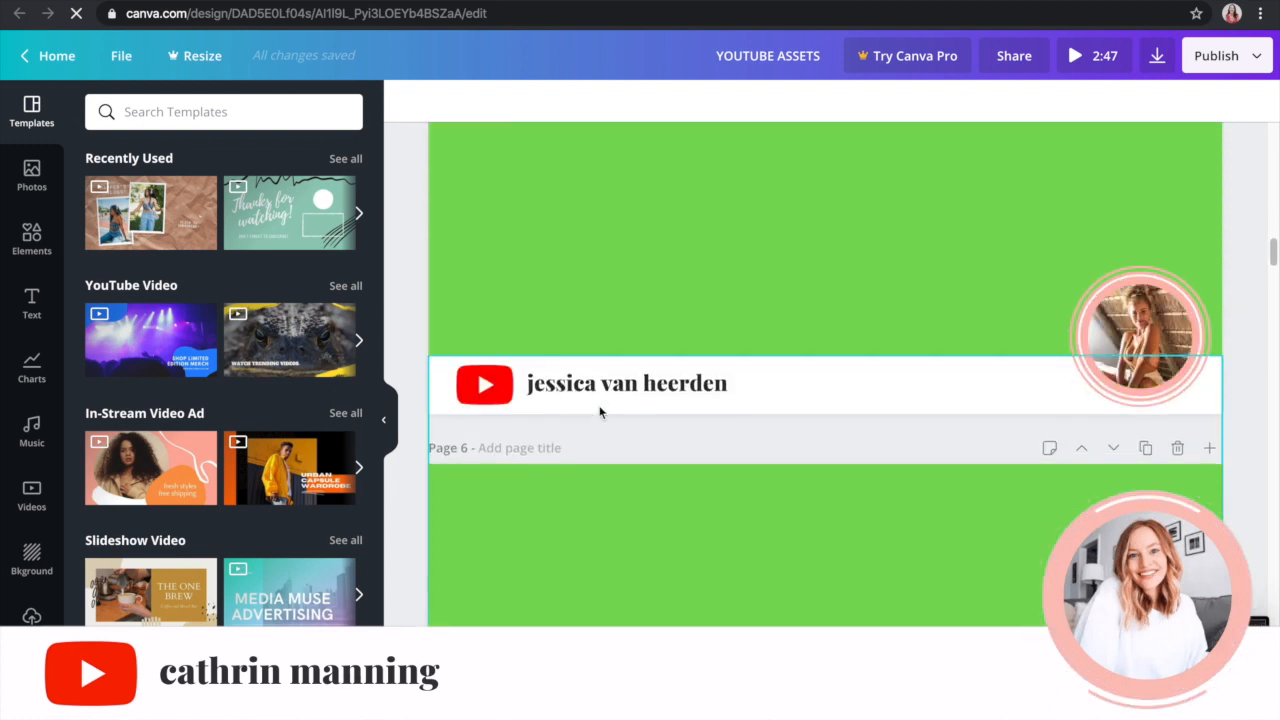
scroll(600, 411, "down", 5)
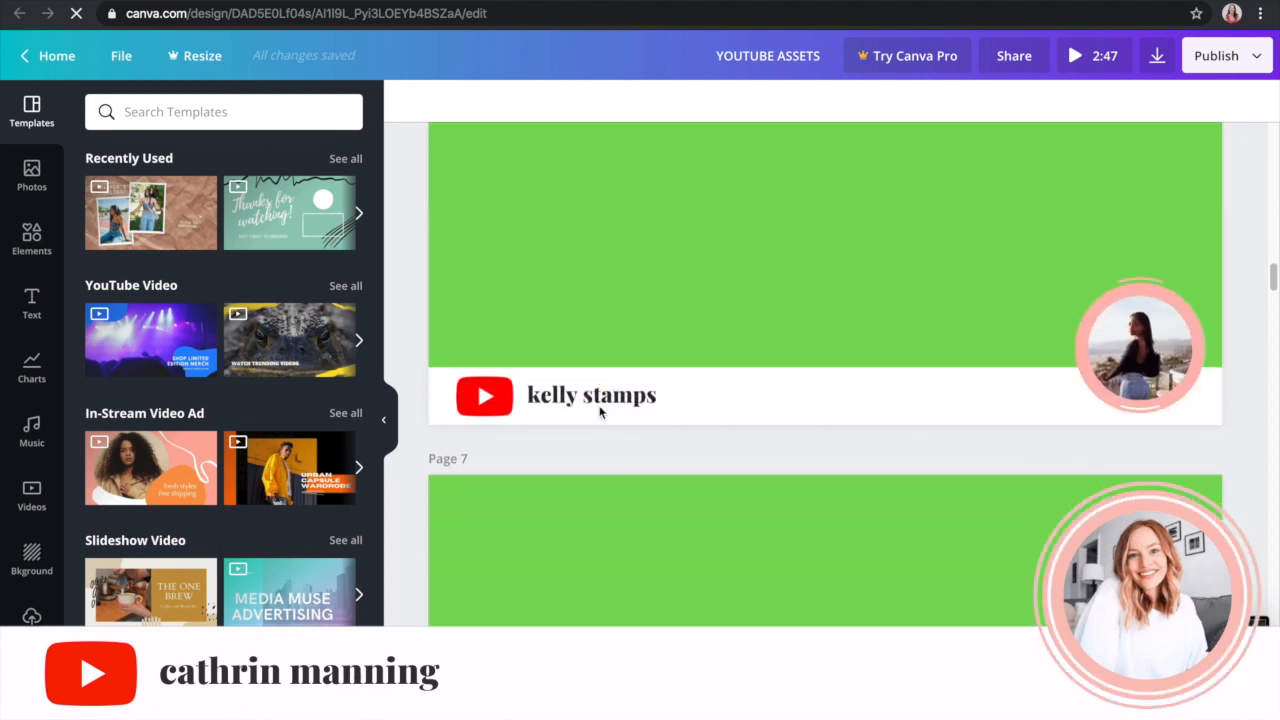
scroll(600, 411, "up", 8)
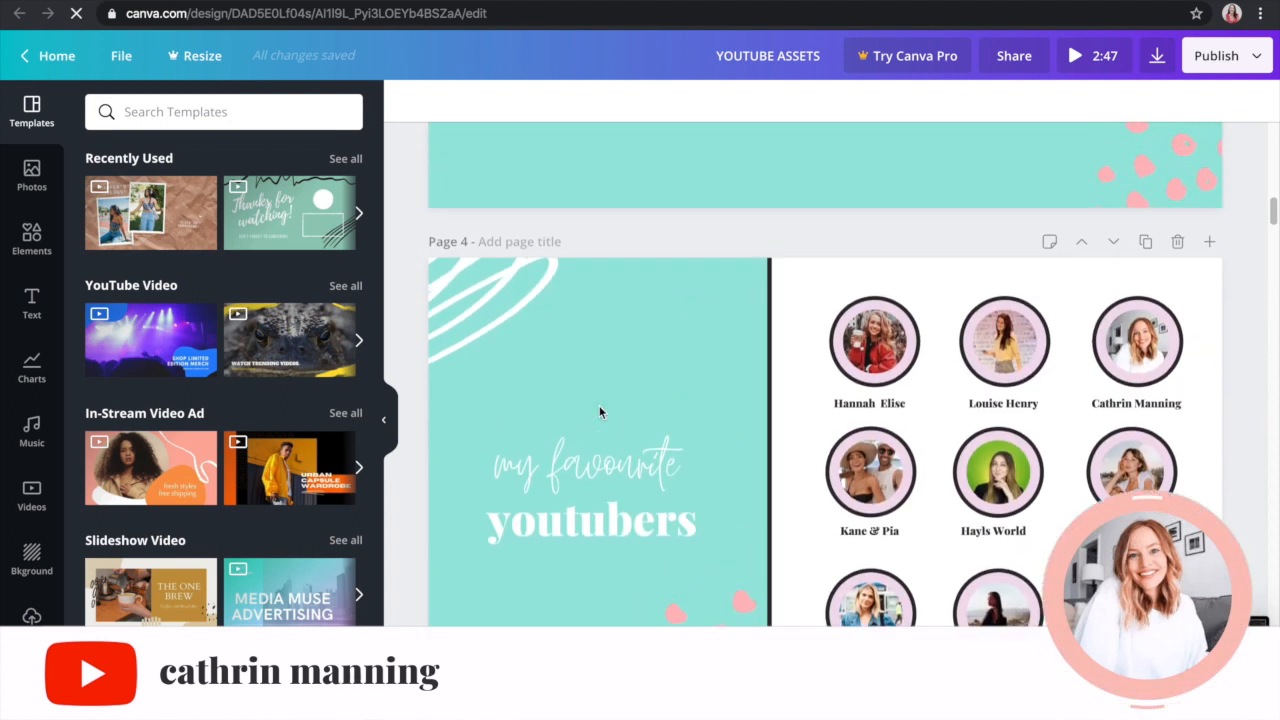
scroll(600, 411, "up", 8)
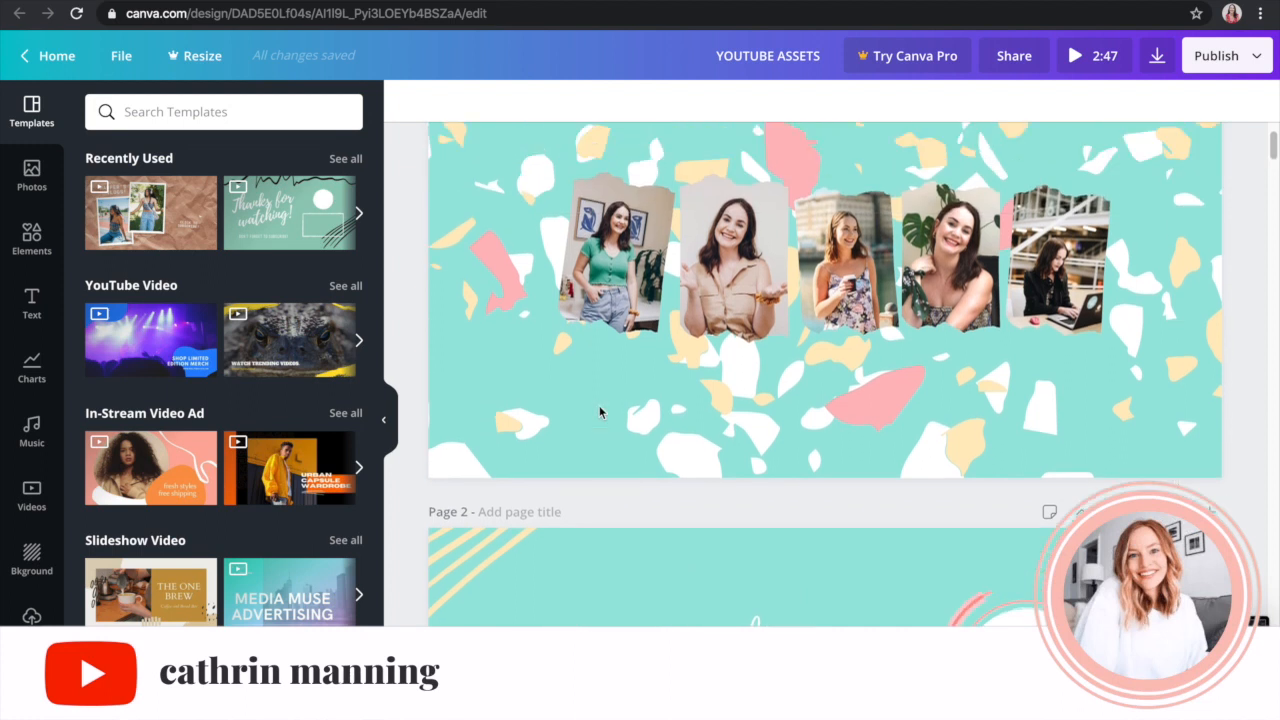
scroll(600, 411, "up", 2)
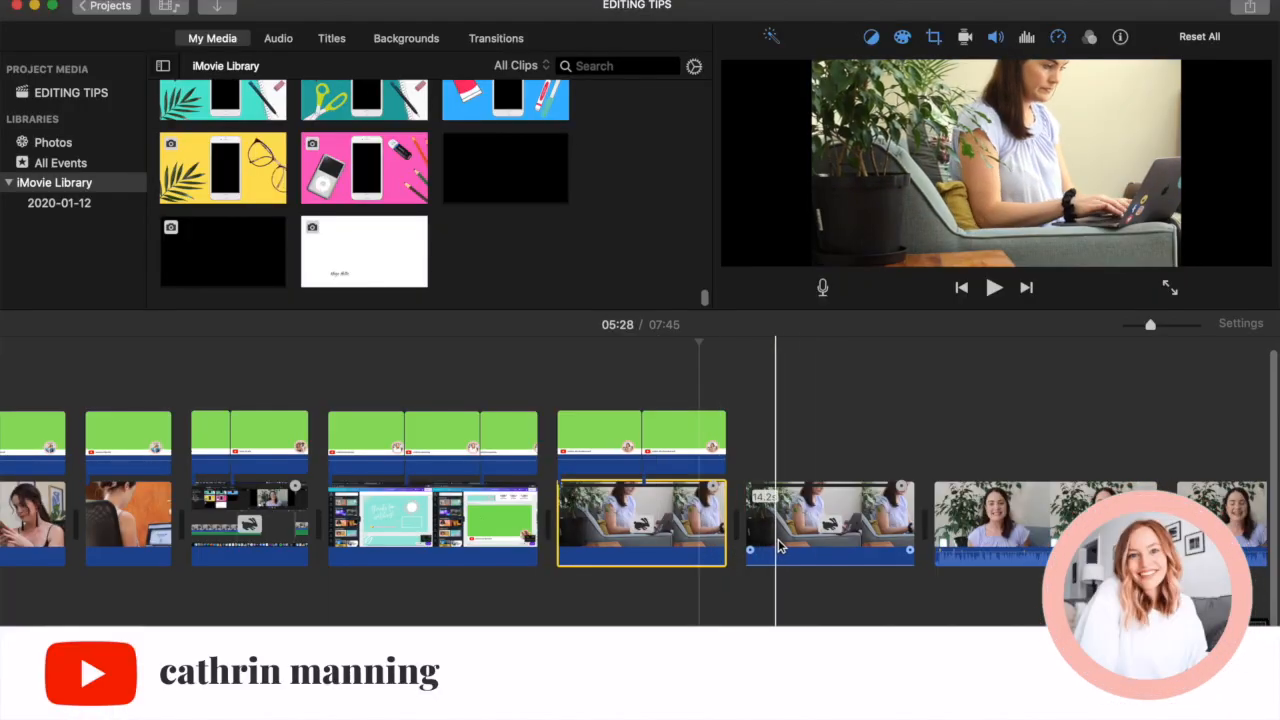
- In iMovie, copy the laptop clip beneath the green-screen overlays and paste all its adjustments onto the next laptop clip
left_click(670, 540)
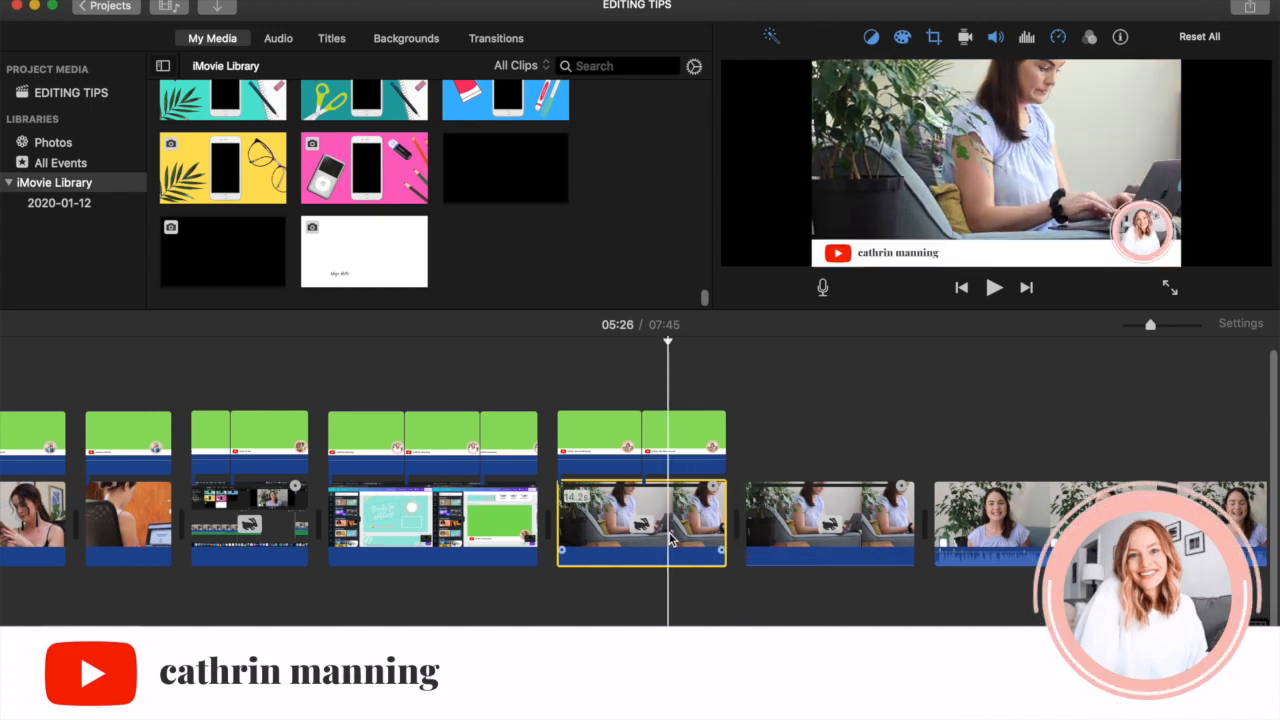
right_click(670, 540)
left_click(698, 498)
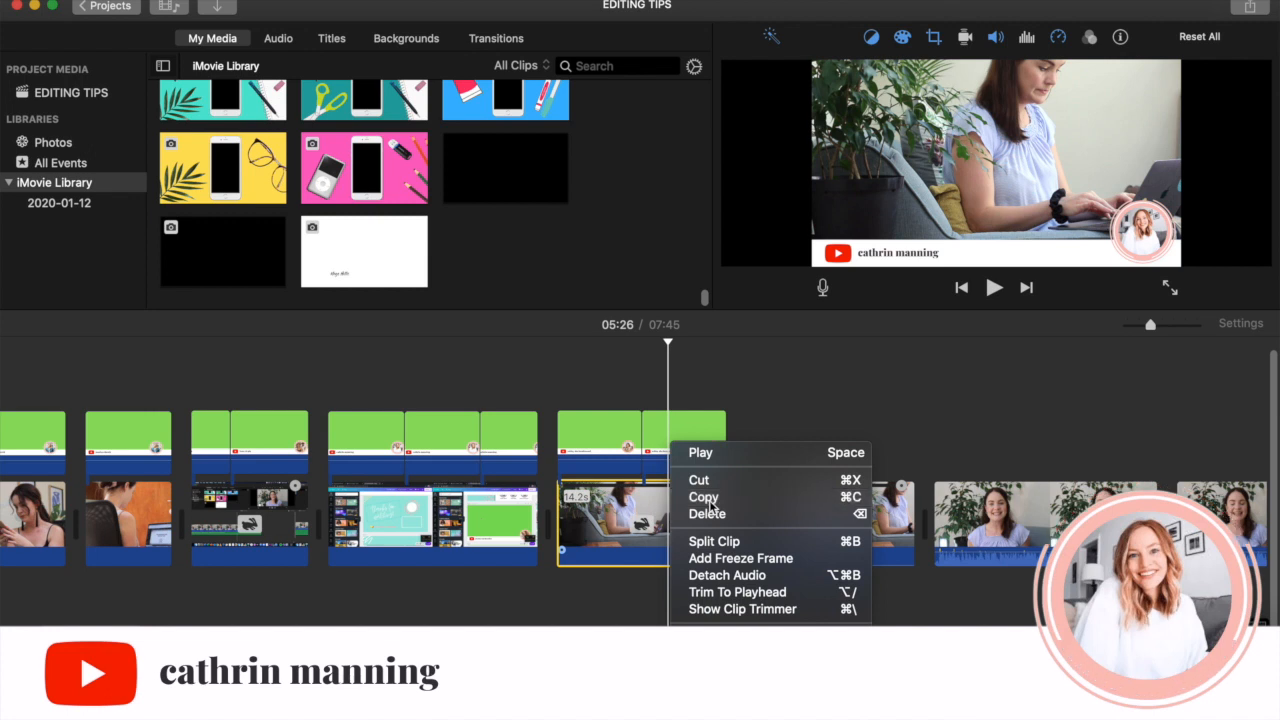
left_click(786, 510)
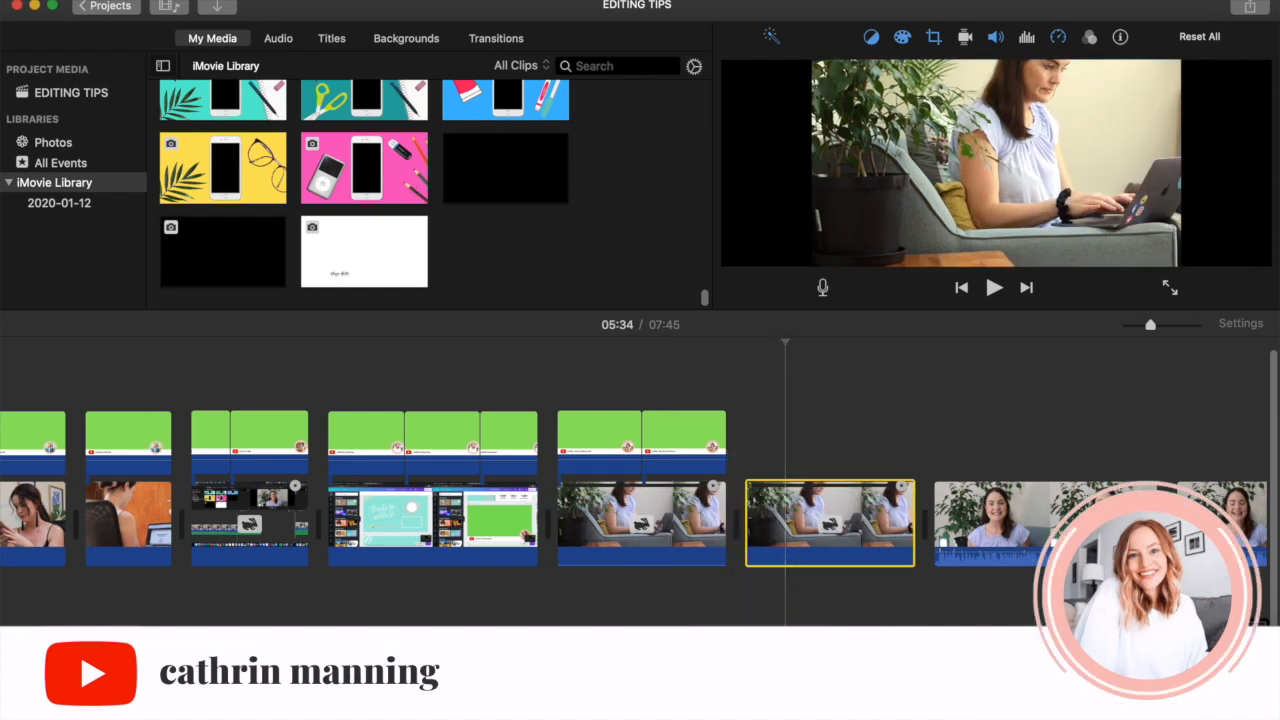
left_click(147, 1)
mouse_move(193, 86)
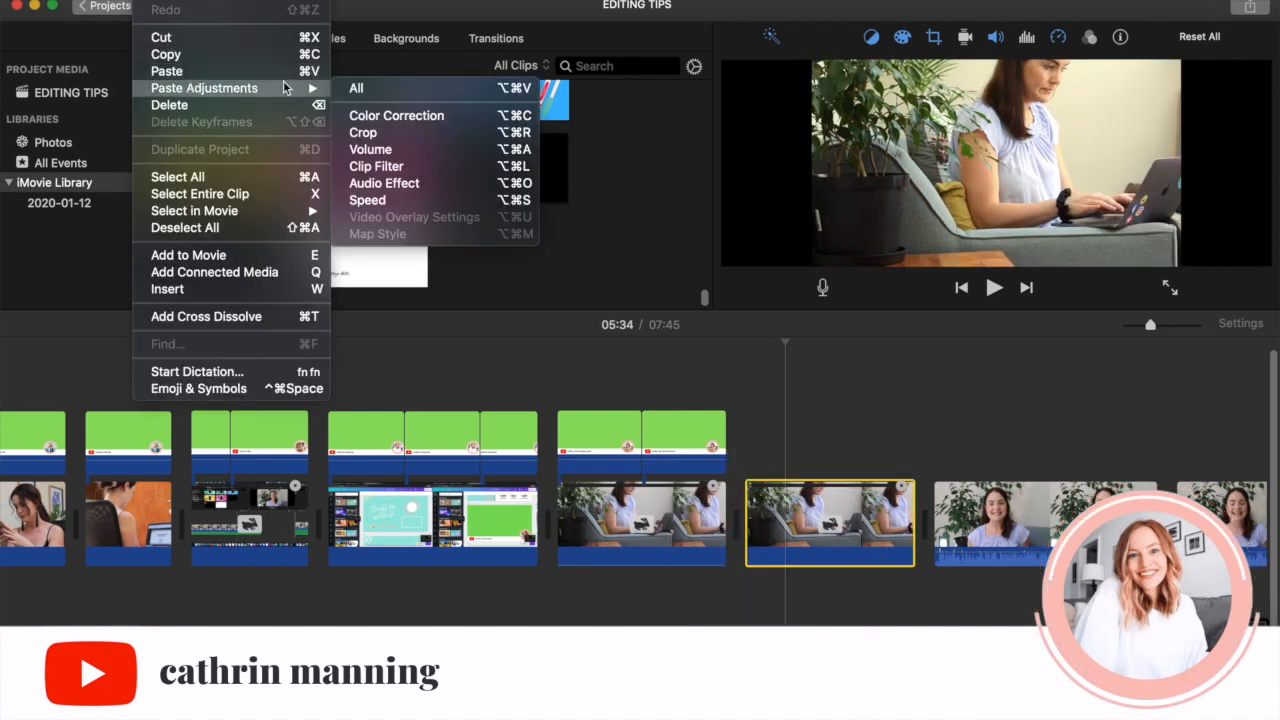
left_click(409, 90)
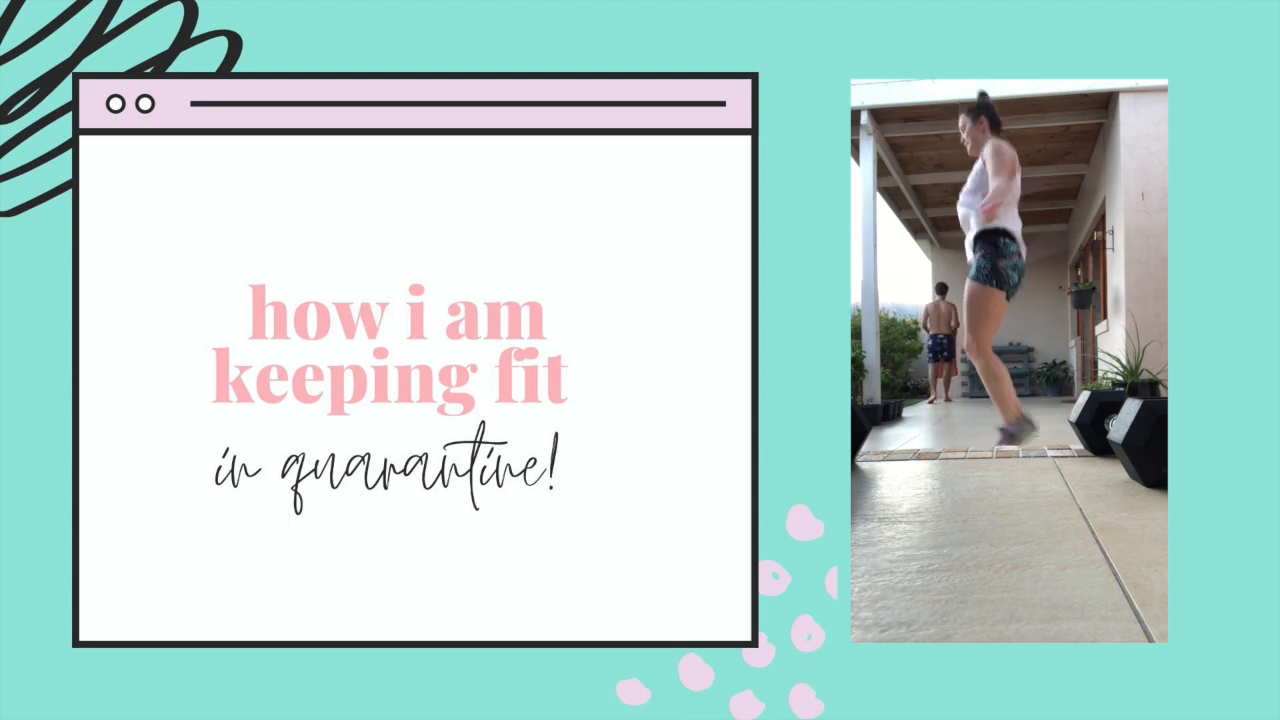
- Enlarge the picture-in-picture workout video and centre it vertically in the empty area beside the "how i am keeping fit" window
key("Escape")
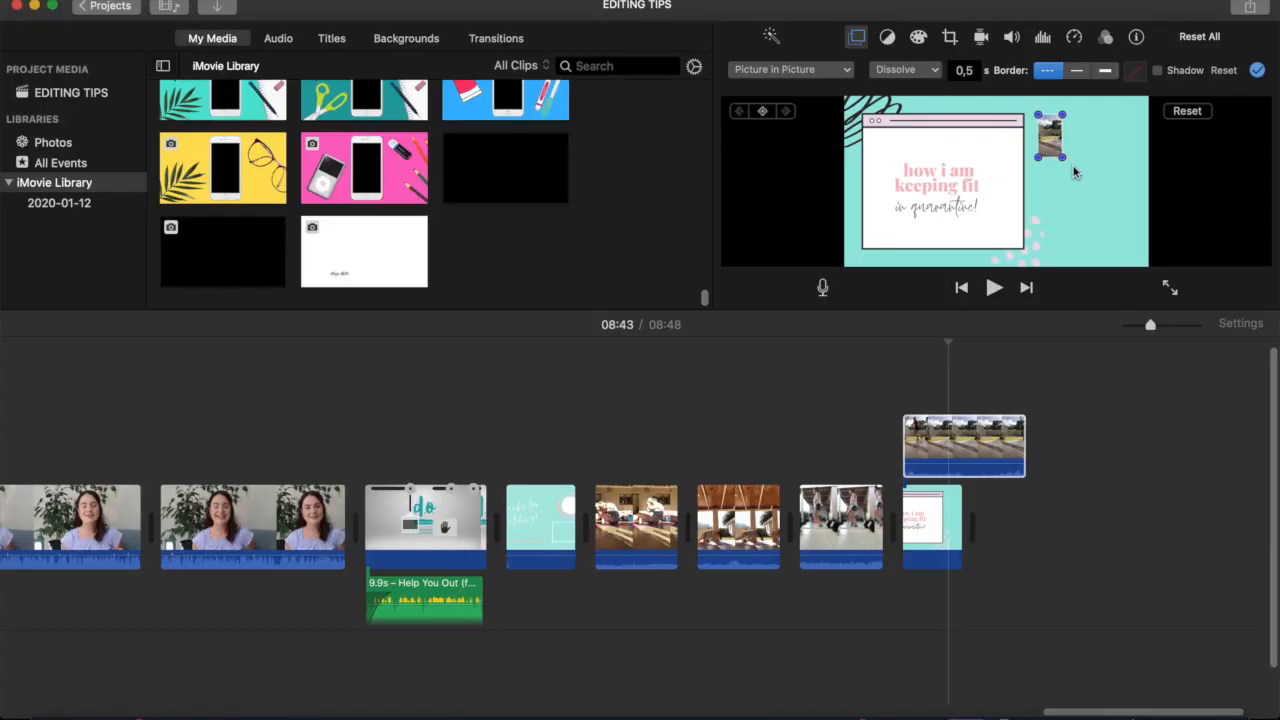
left_click_drag(1066, 161, 1112, 191)
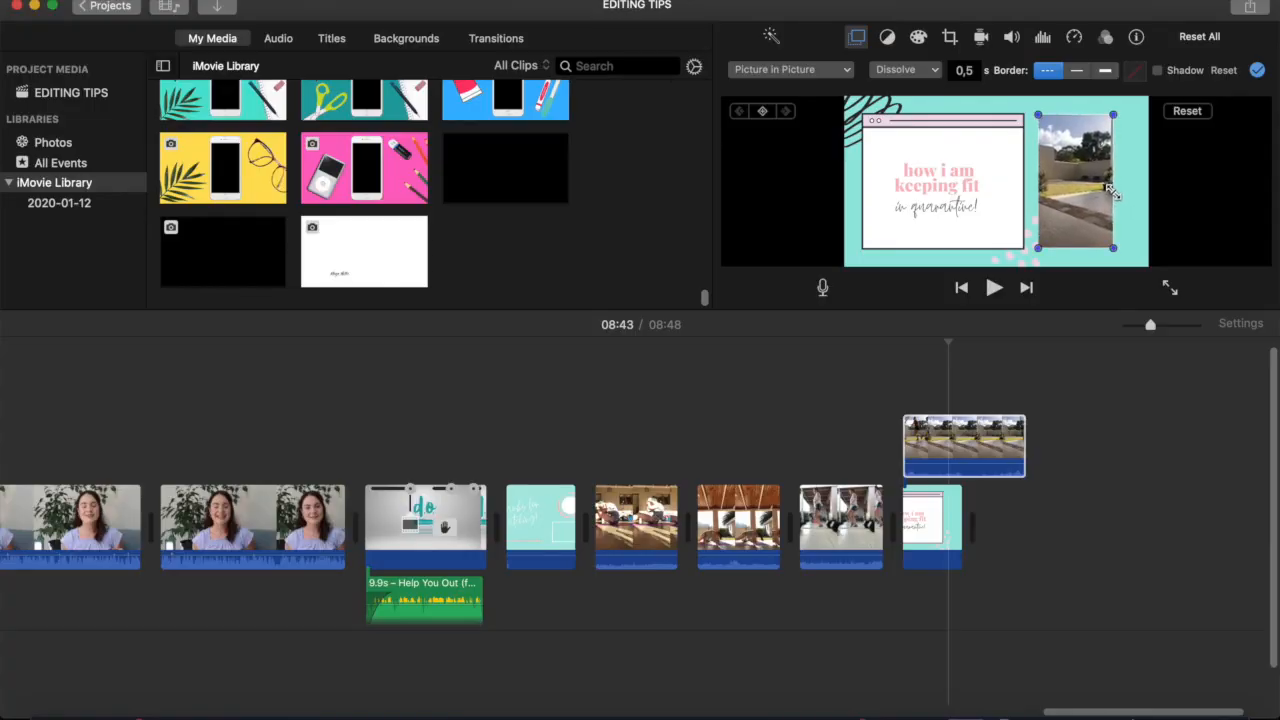
left_click_drag(1063, 190, 1072, 187)
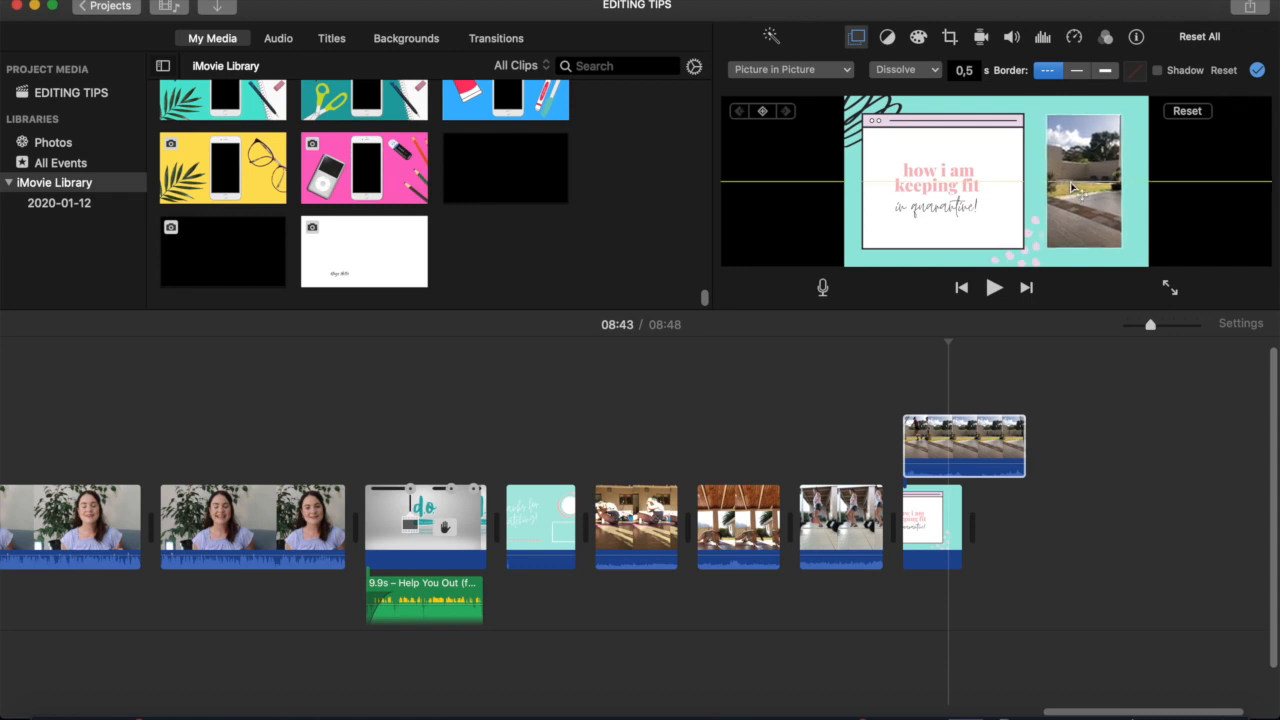
left_click_drag(1121, 248, 1118, 250)
- Lengthen the "how i am keeping fit" background clip and line up the workout clips above it, starting at its beginning
left_click_drag(961, 503, 1195, 503)
left_click(969, 450)
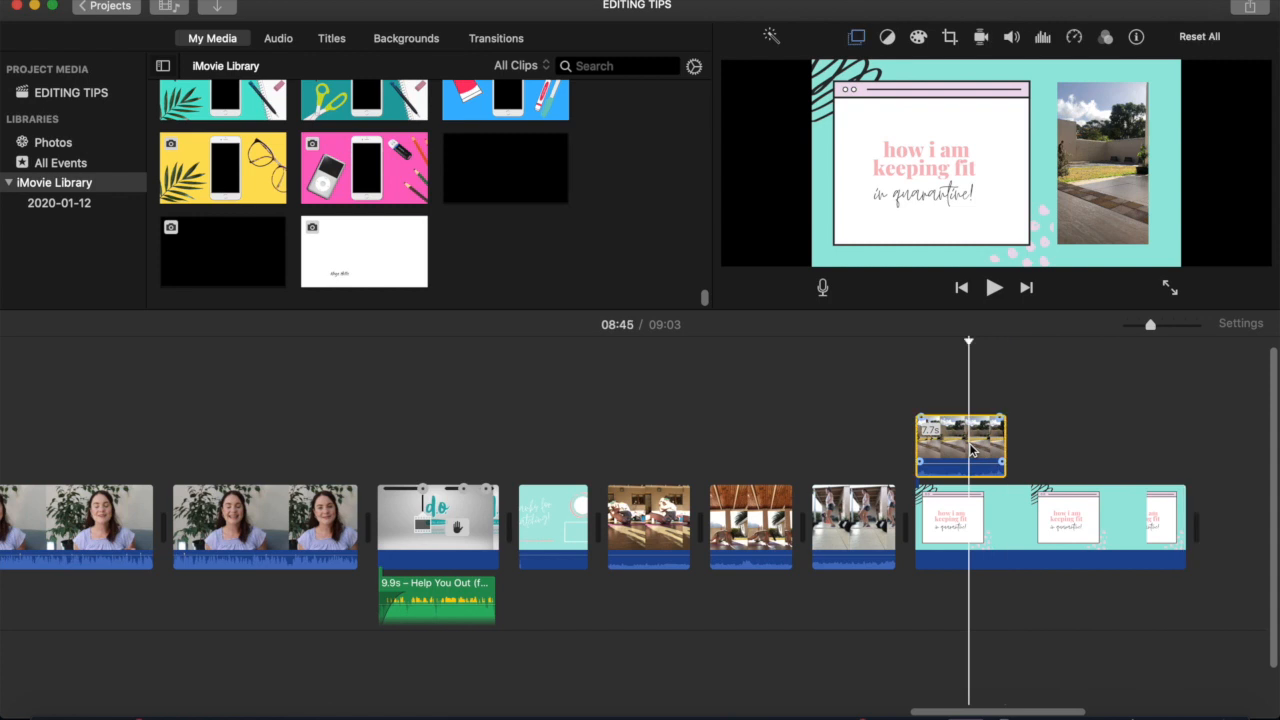
left_click_drag(969, 450, 655, 445)
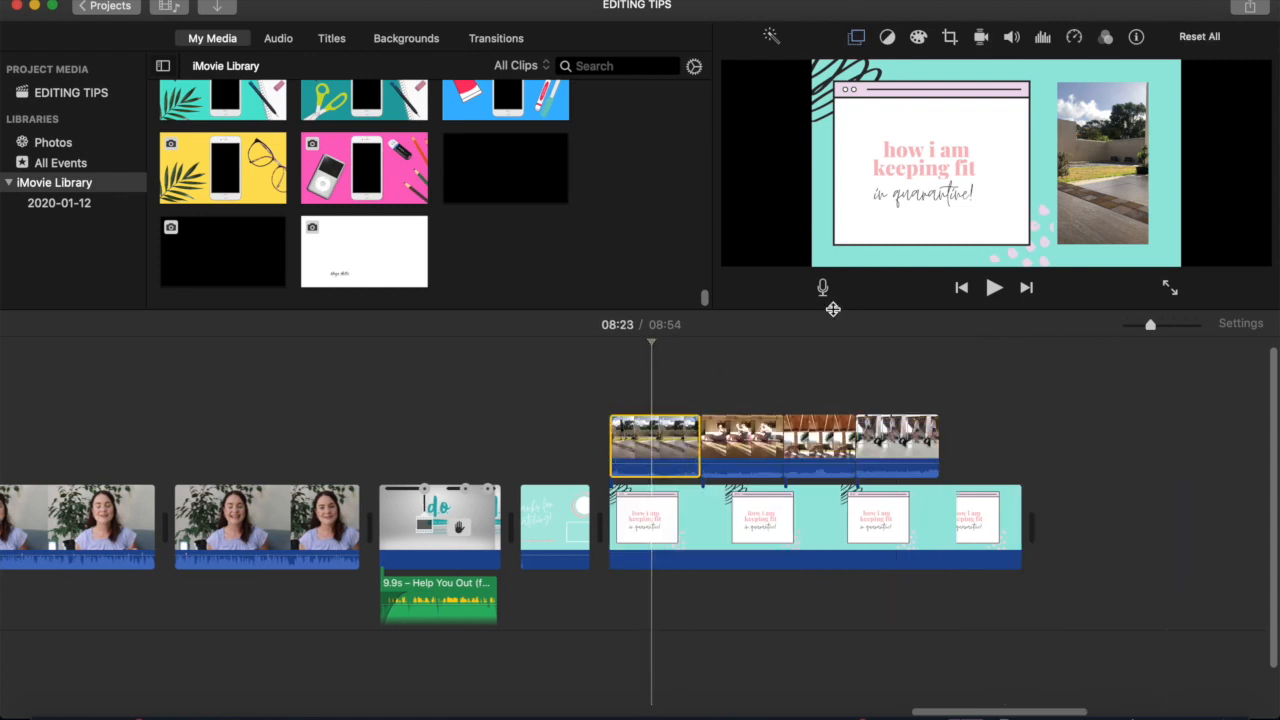
- Copy the first overlay workout clip and paste all its adjustments onto the second overlay clip
right_click(661, 442)
left_click(714, 500)
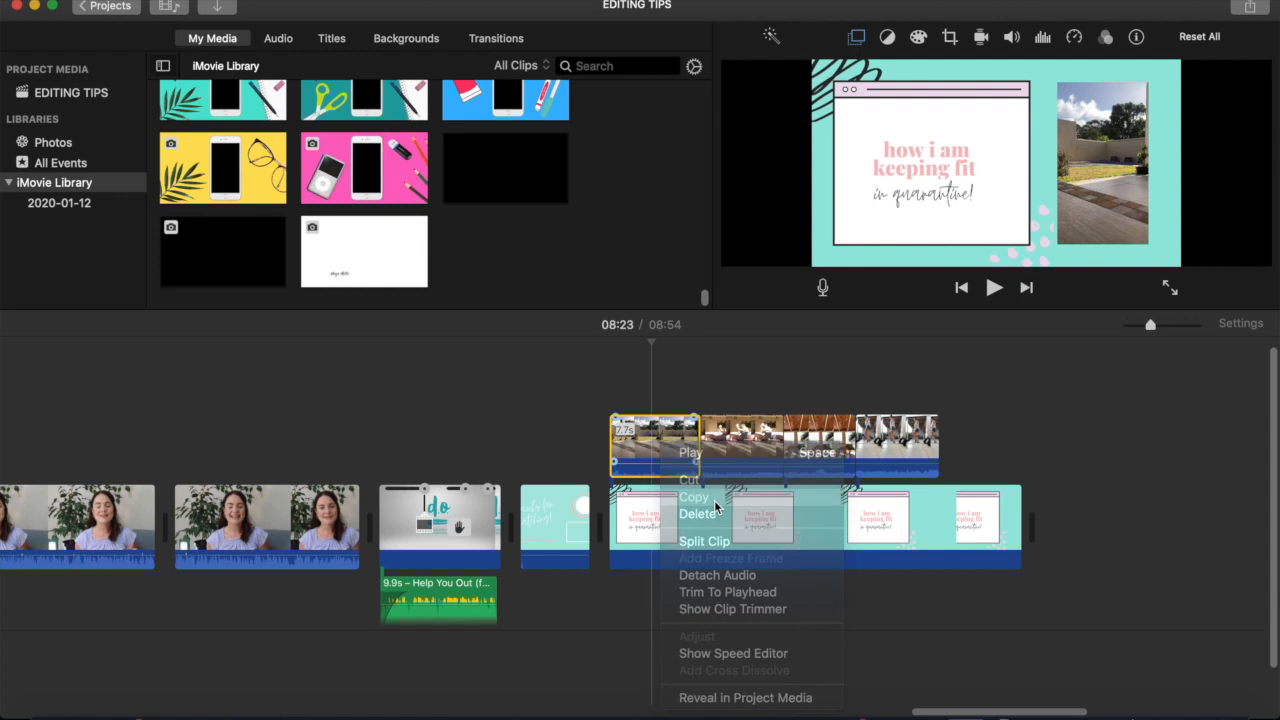
left_click(736, 445)
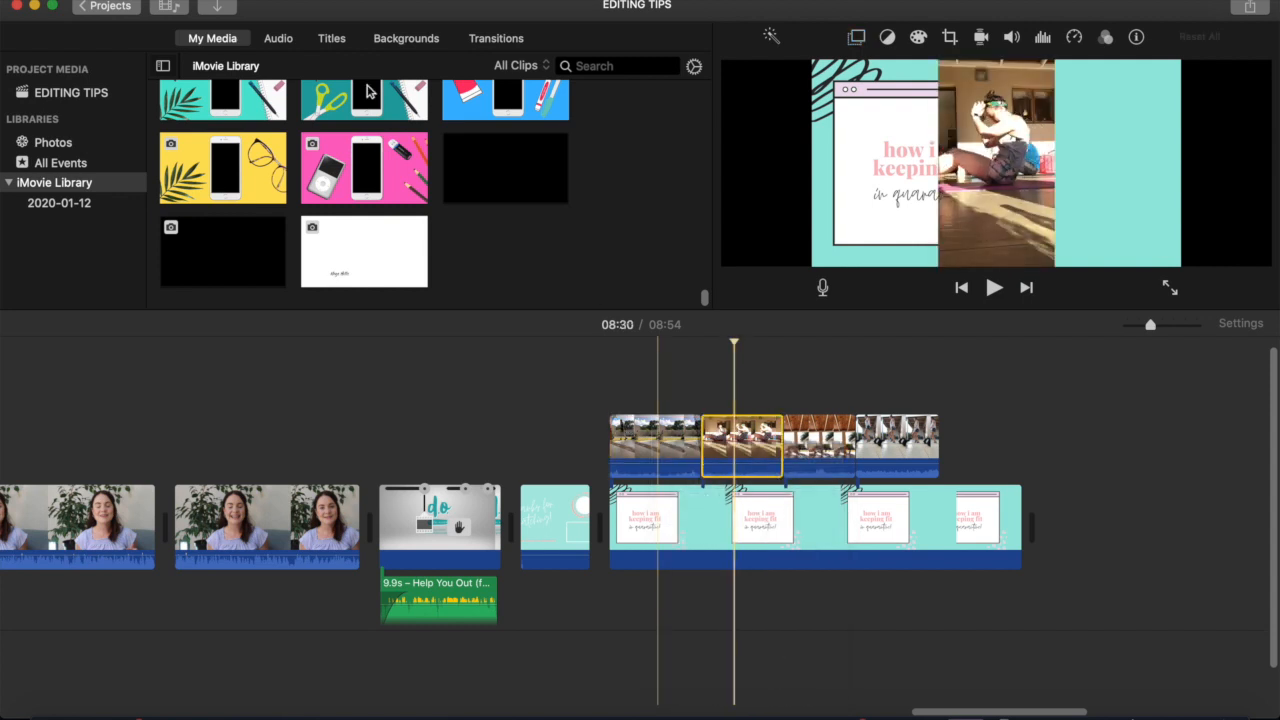
left_click(150, 0)
mouse_move(186, 88)
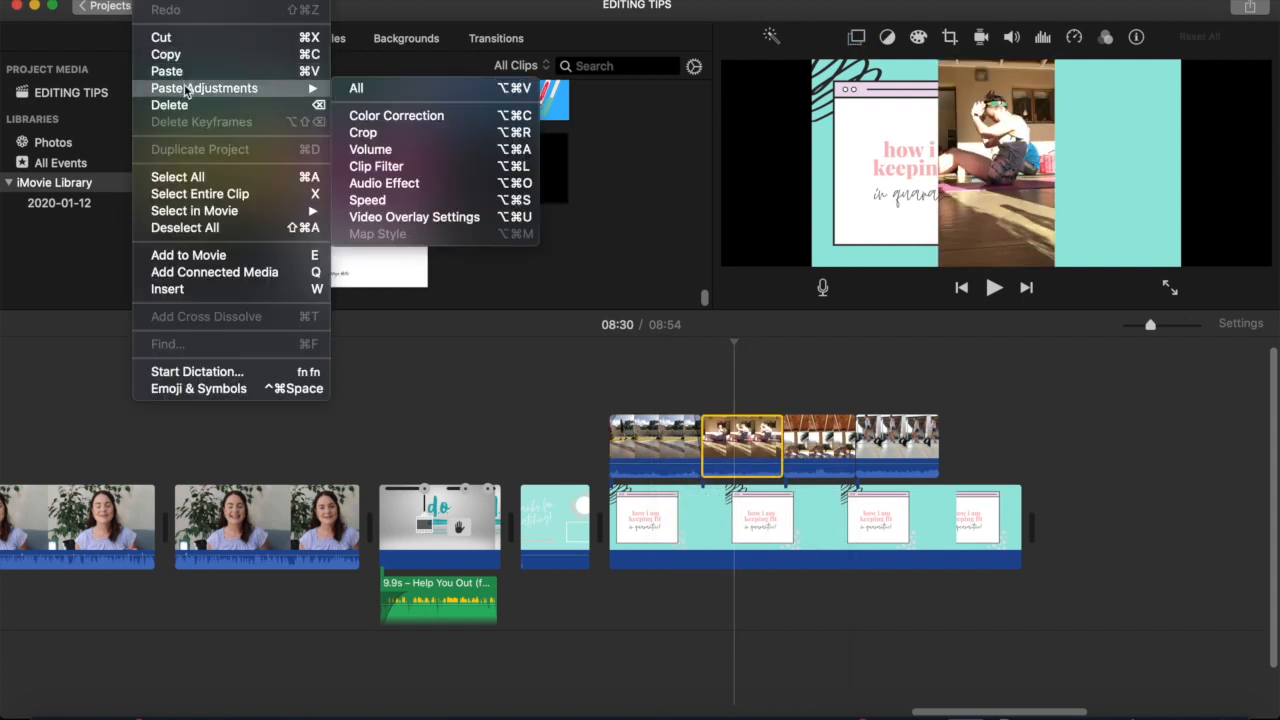
left_click(402, 99)
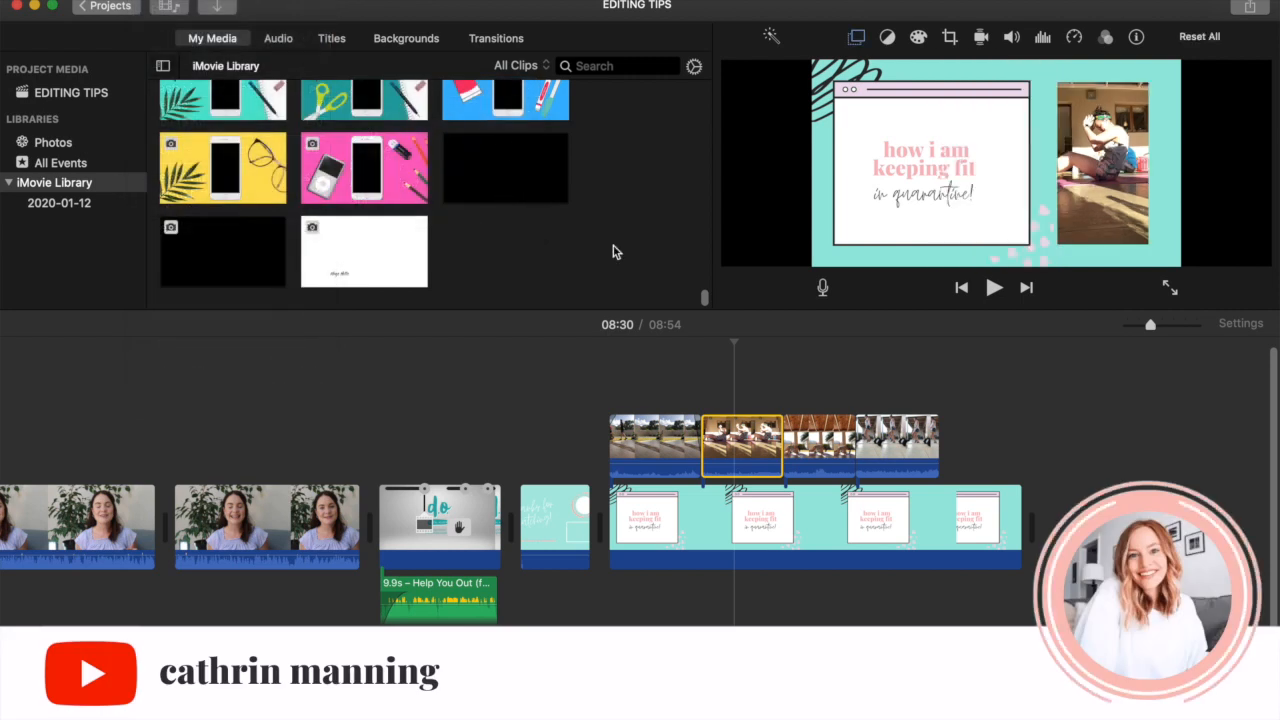
- Paste all the copied adjustments onto the third overlay workout clip
left_click(821, 445)
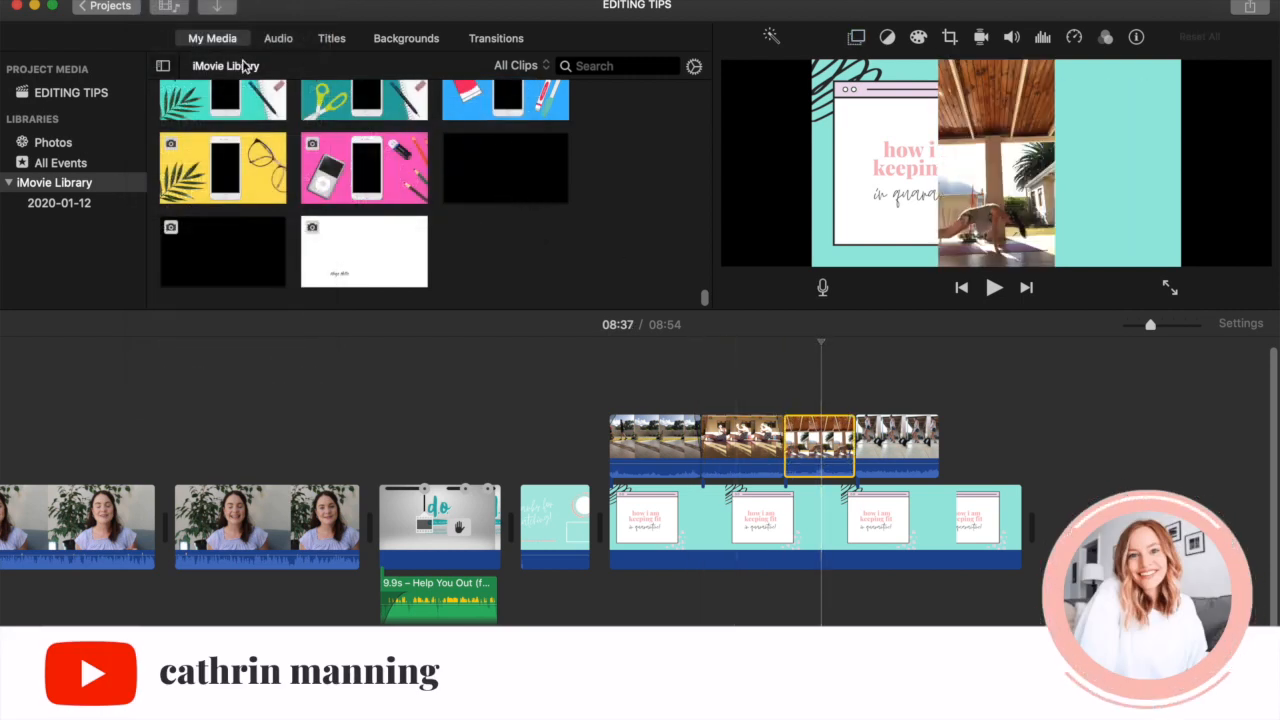
left_click(743, 446)
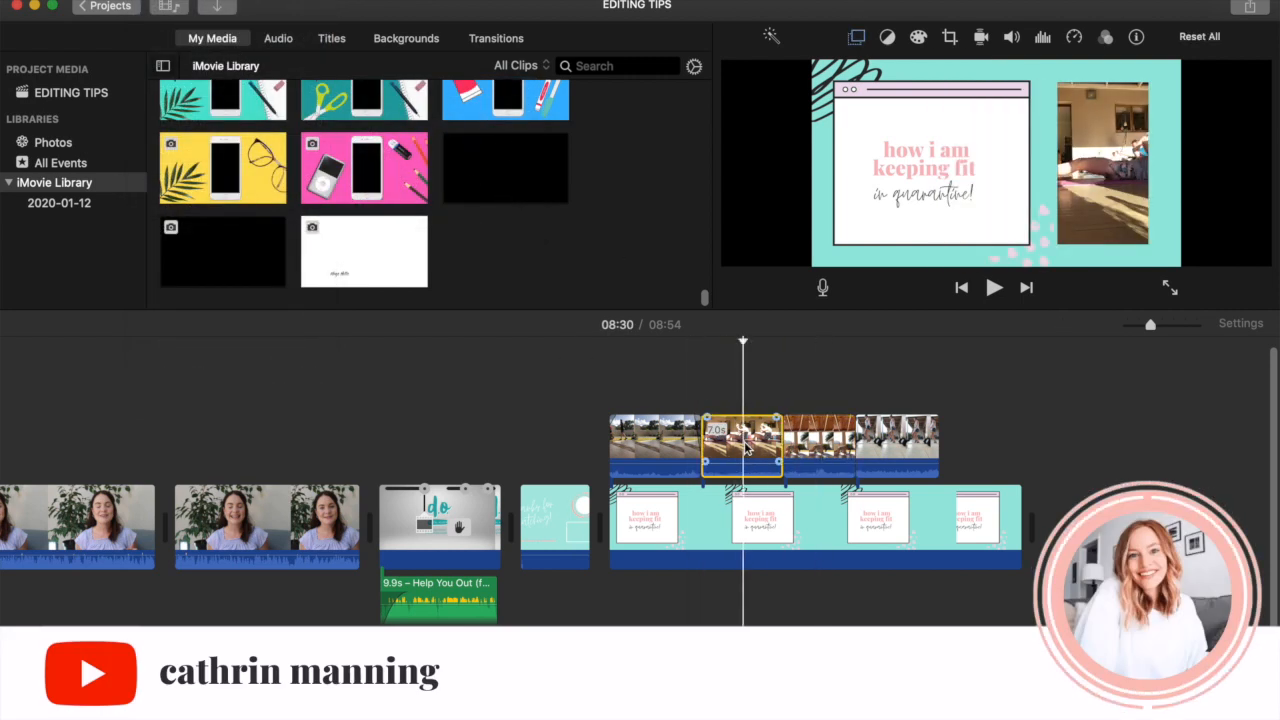
left_click(821, 445)
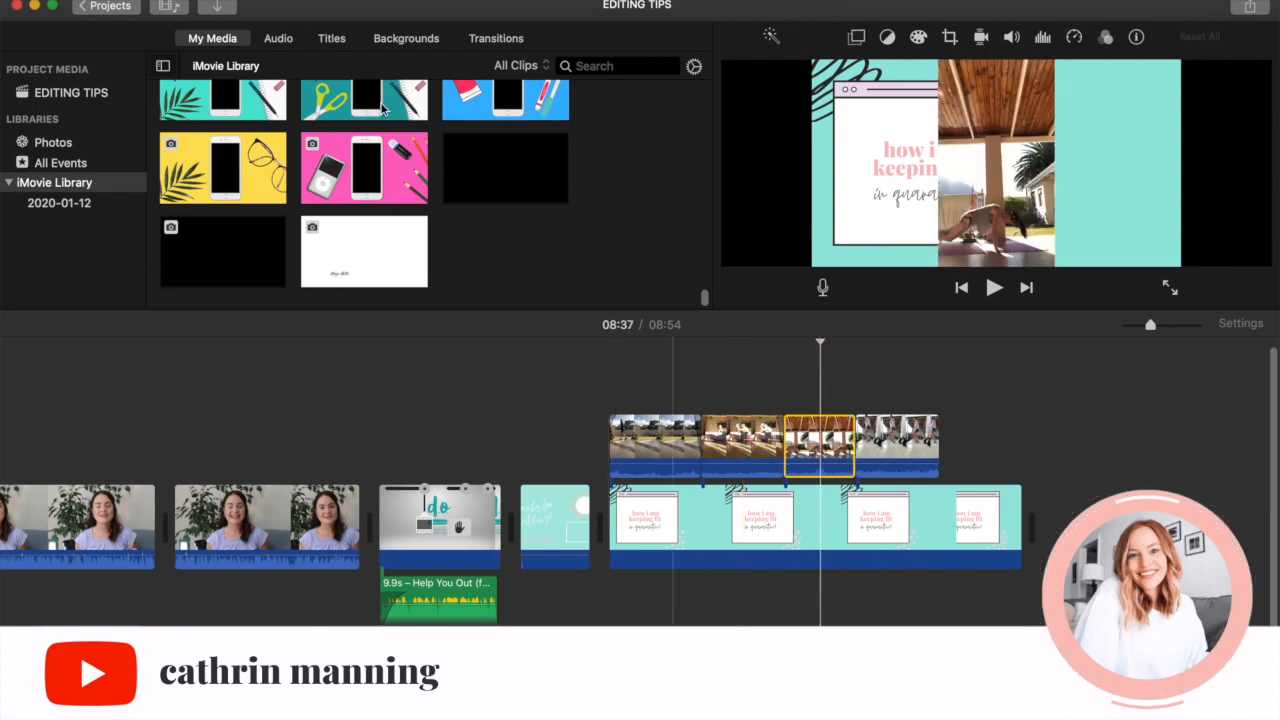
left_click(150, 1)
mouse_move(195, 90)
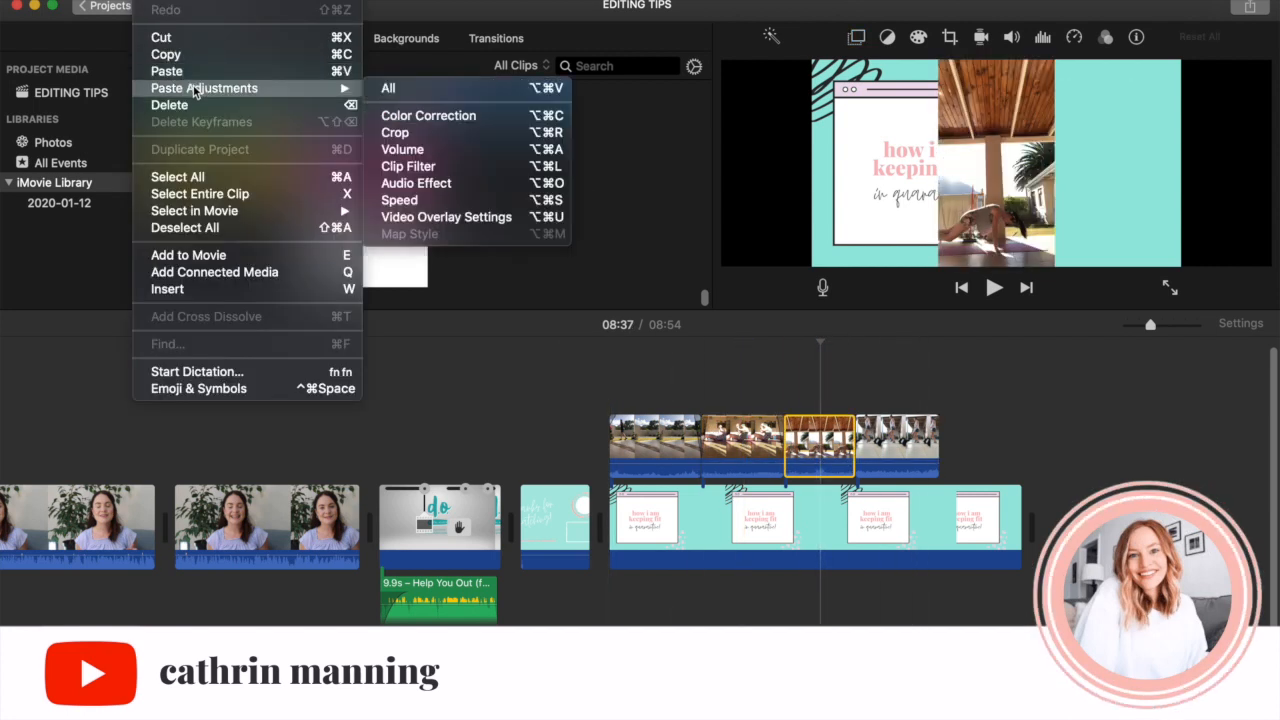
left_click(400, 88)
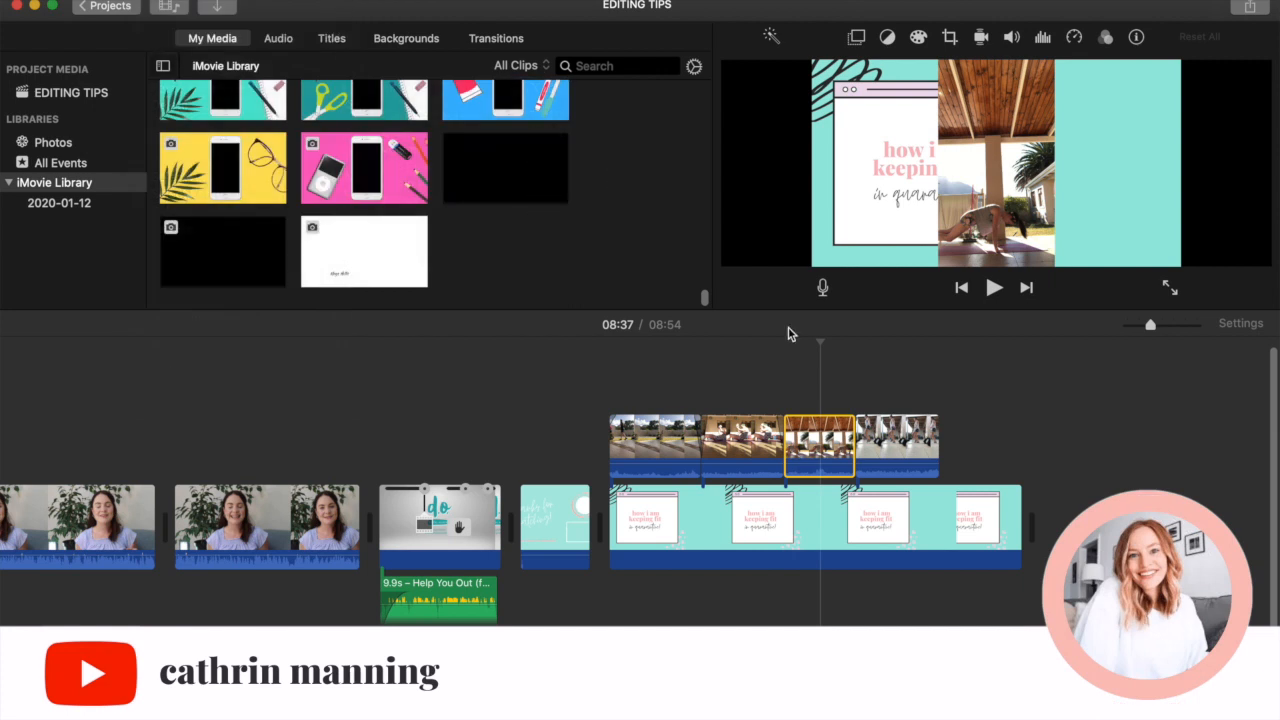
left_click(885, 432)
left_click(825, 445)
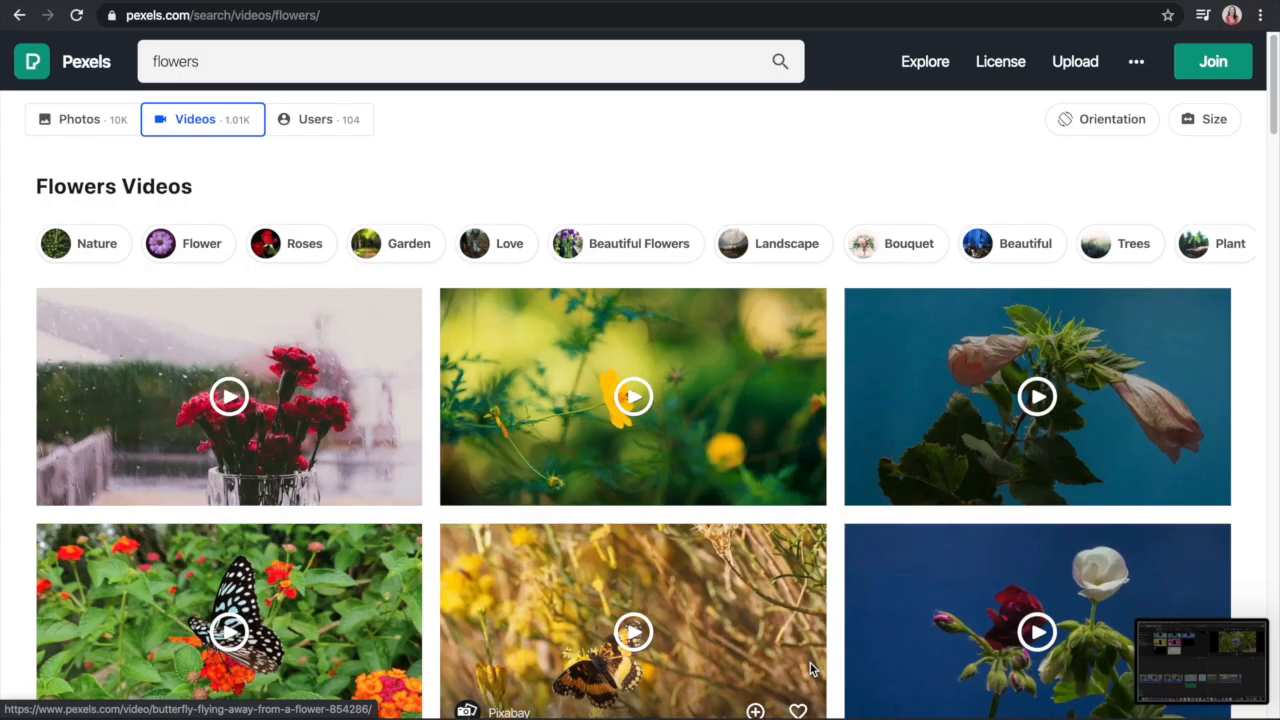
- On Pexels, browse the flowers video results and open the close-up video of white flowers
scroll(810, 663, "down", 5)
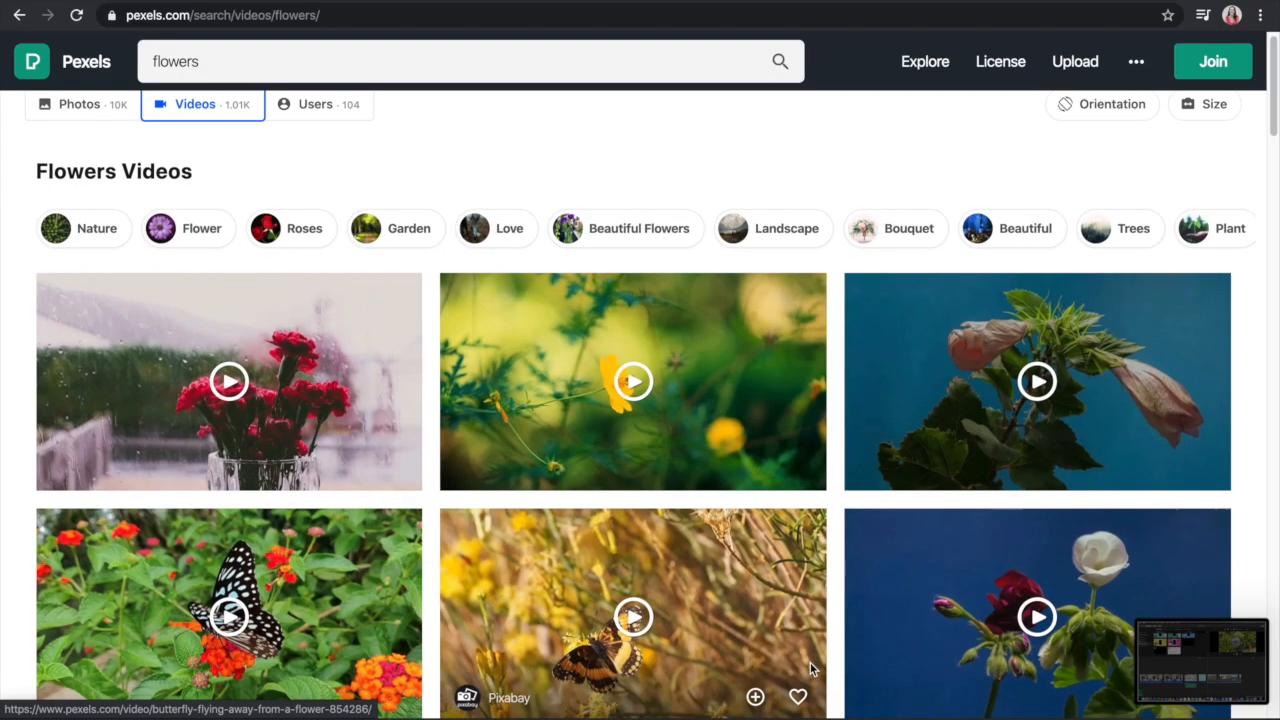
scroll(810, 668, "down", 3)
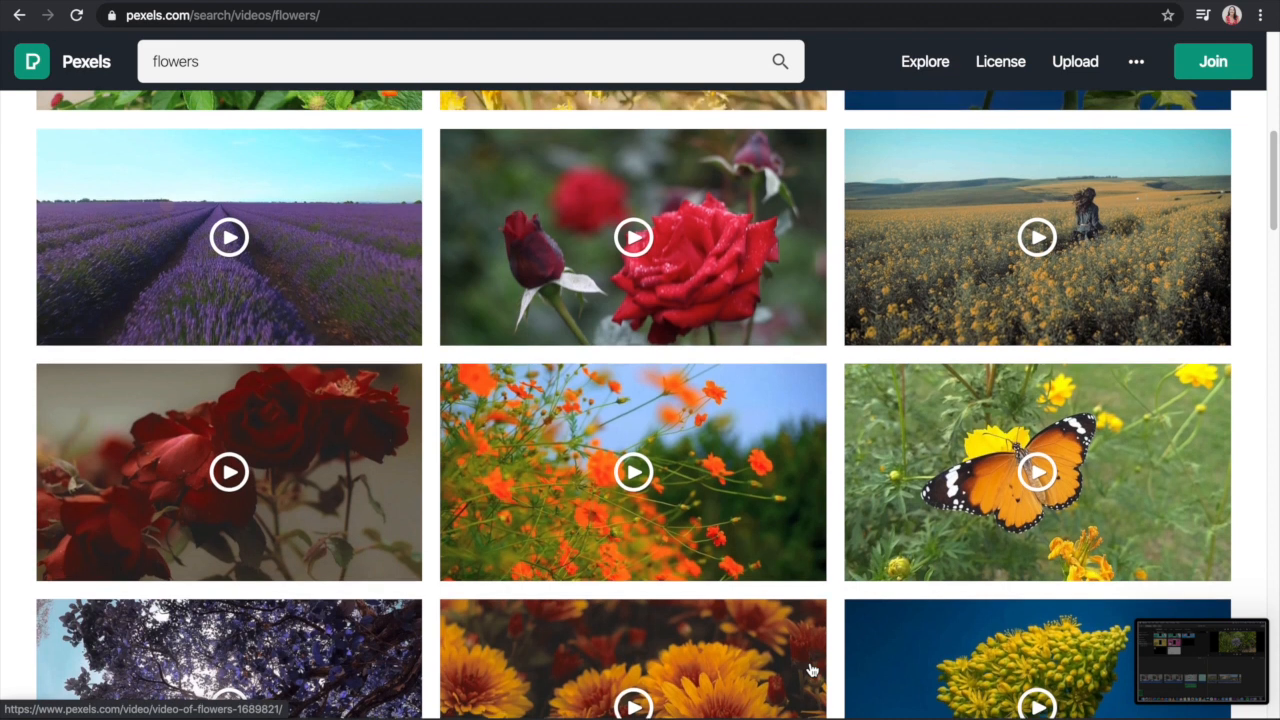
scroll(810, 668, "down", 1)
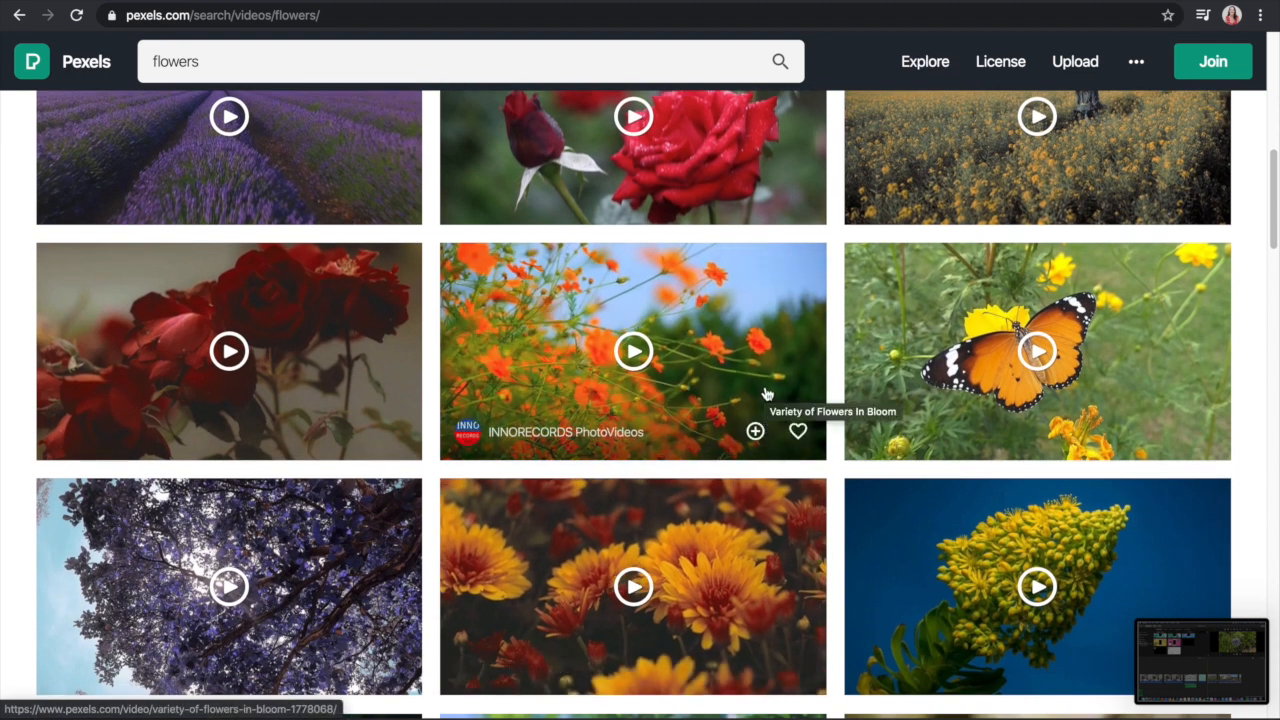
scroll(767, 394, "down", 3)
scroll(767, 394, "down", 1)
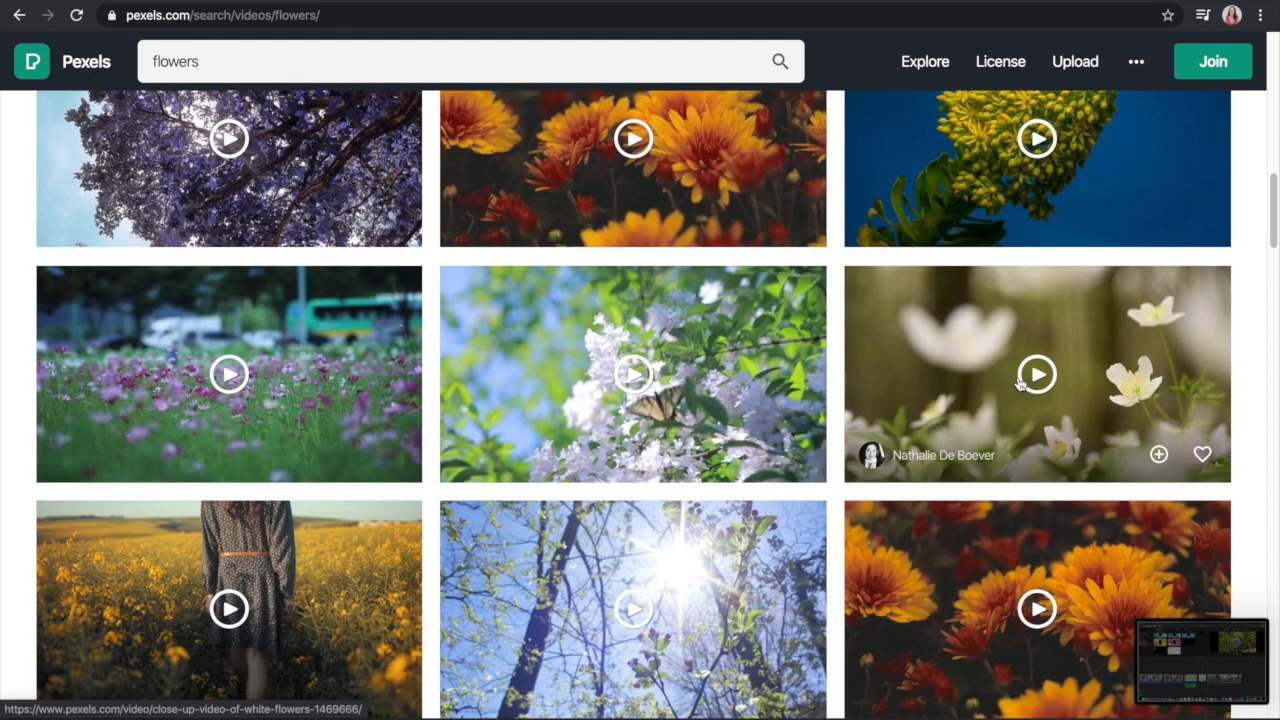
left_click(1043, 377)
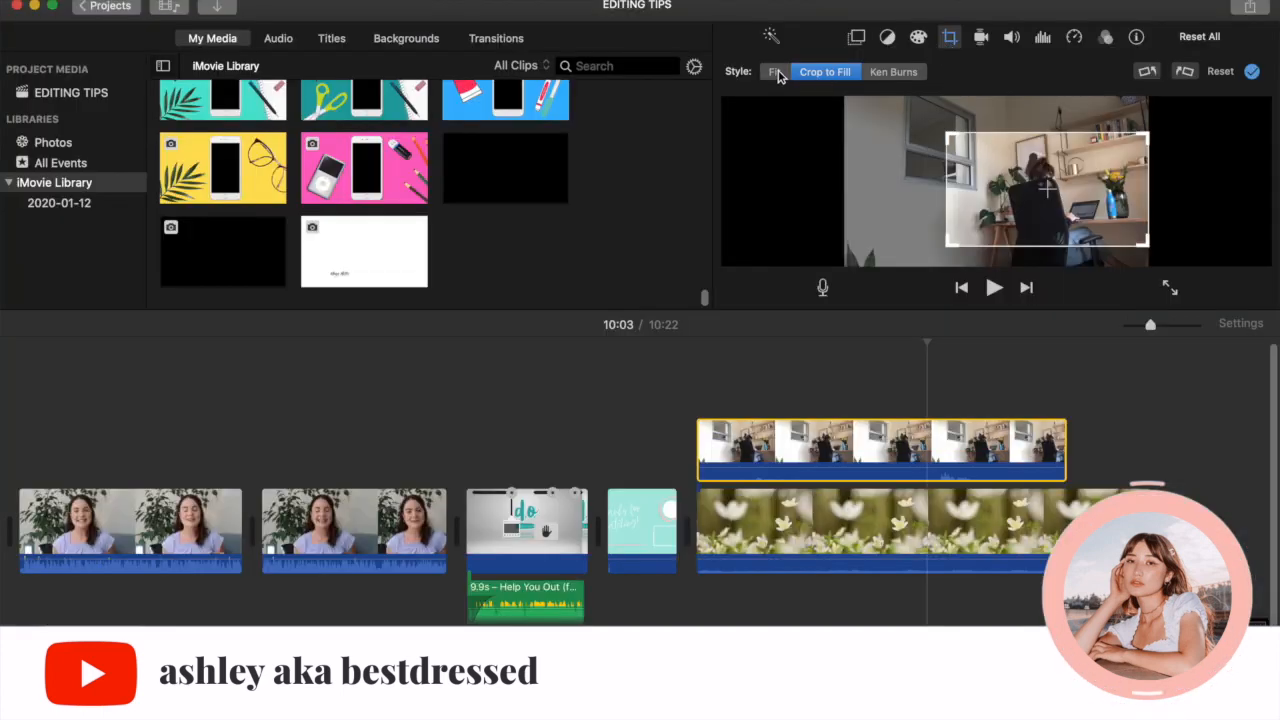
- In iMovie, reset the overlay desk clip's cropping to Fit and set its style back to Crop to Fill
left_click(776, 72)
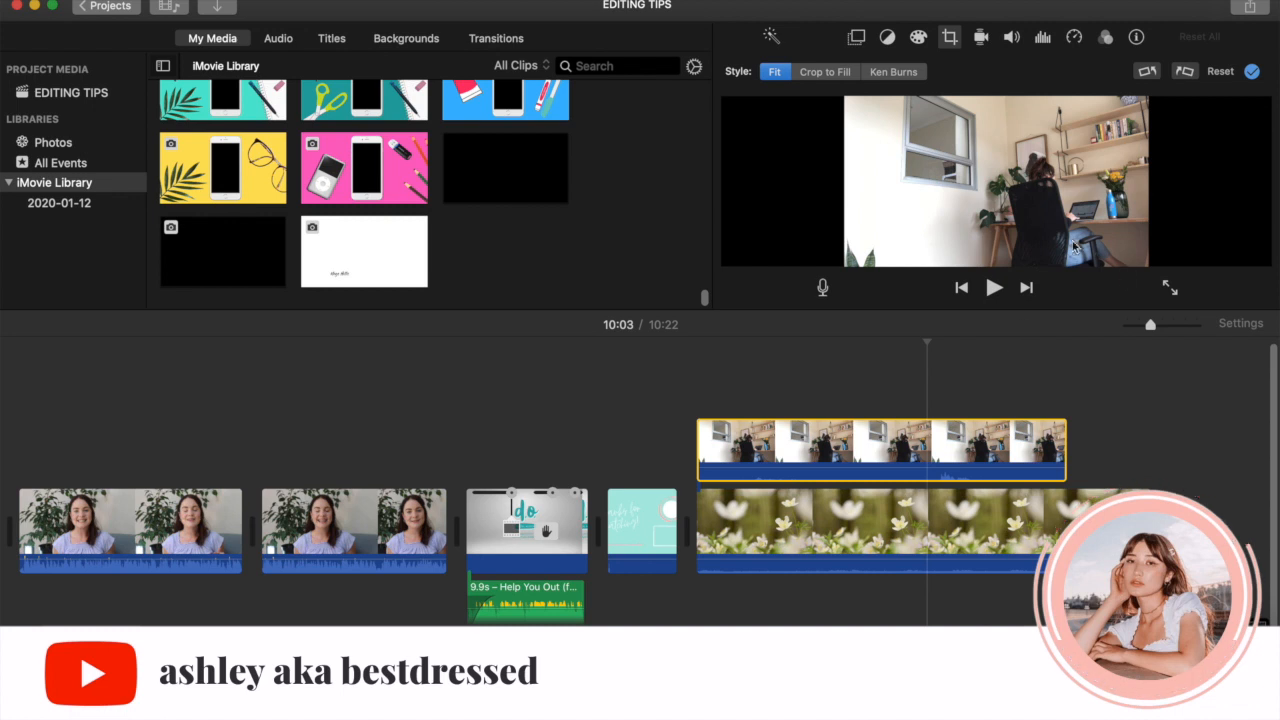
left_click(833, 73)
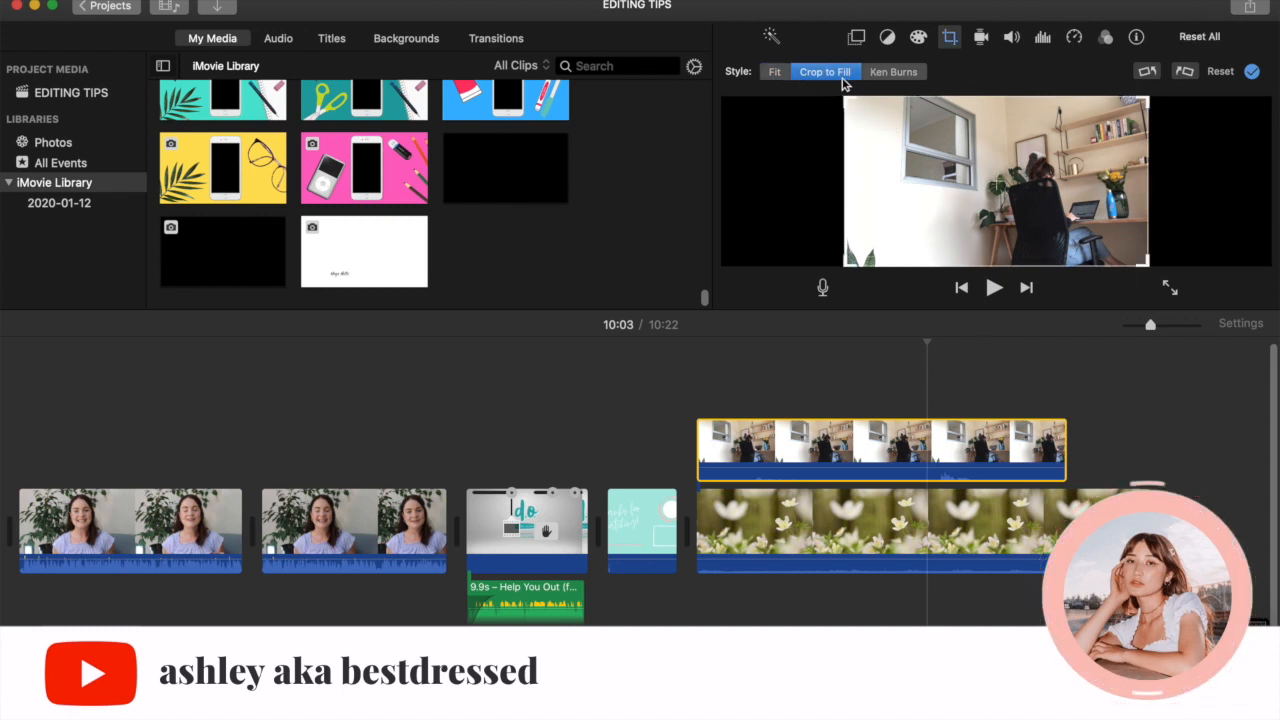
- Undo the desk clip's last crop style change and redo it
left_click(154, 0)
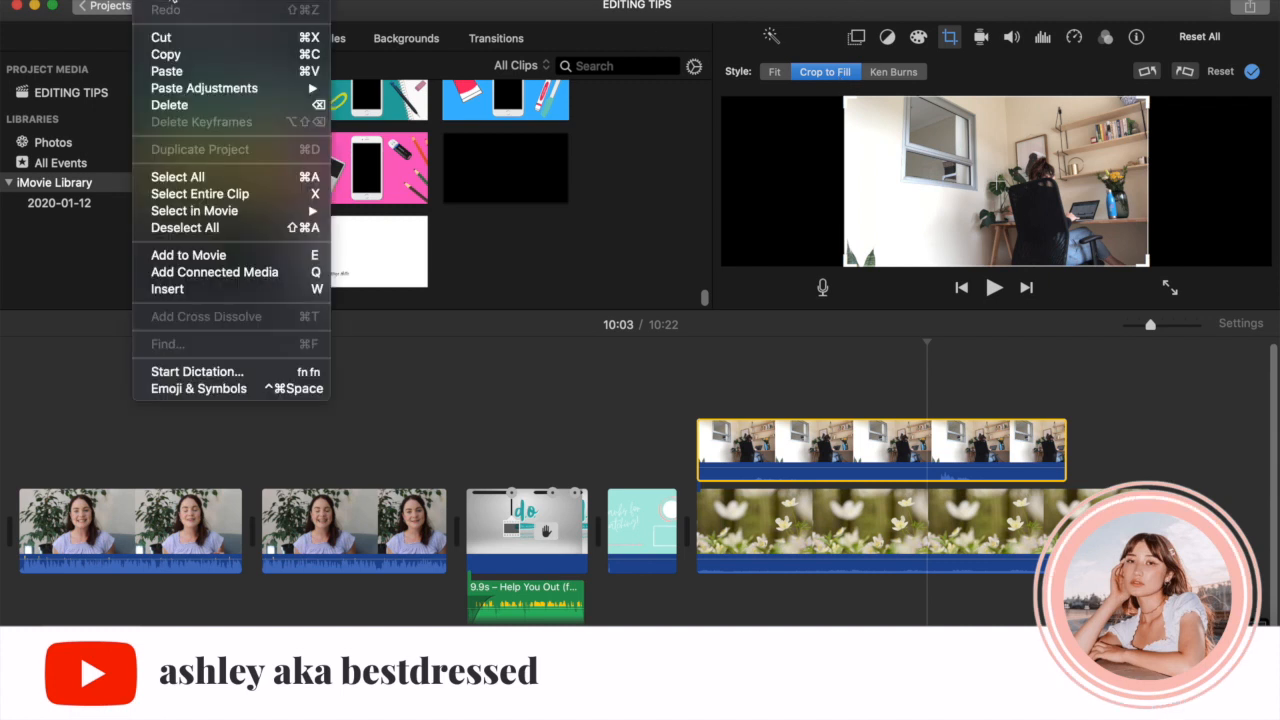
left_click(171, 1)
left_click(156, 1)
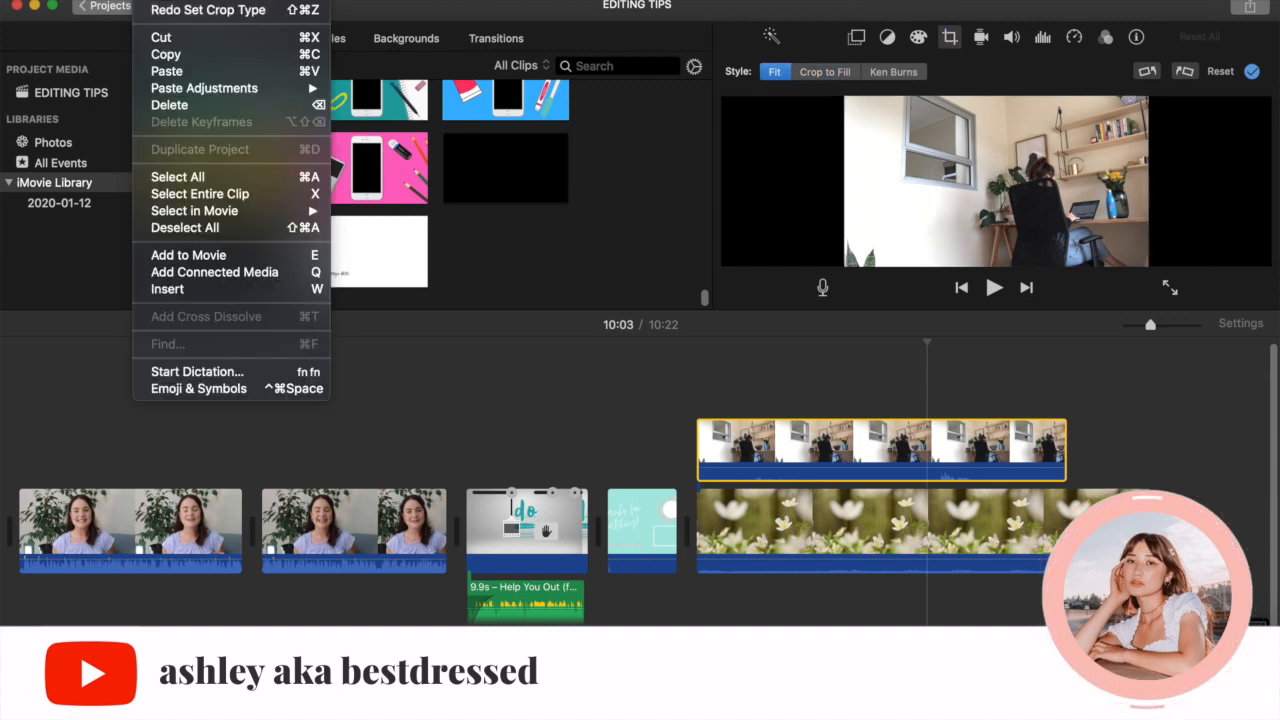
left_click(165, 10)
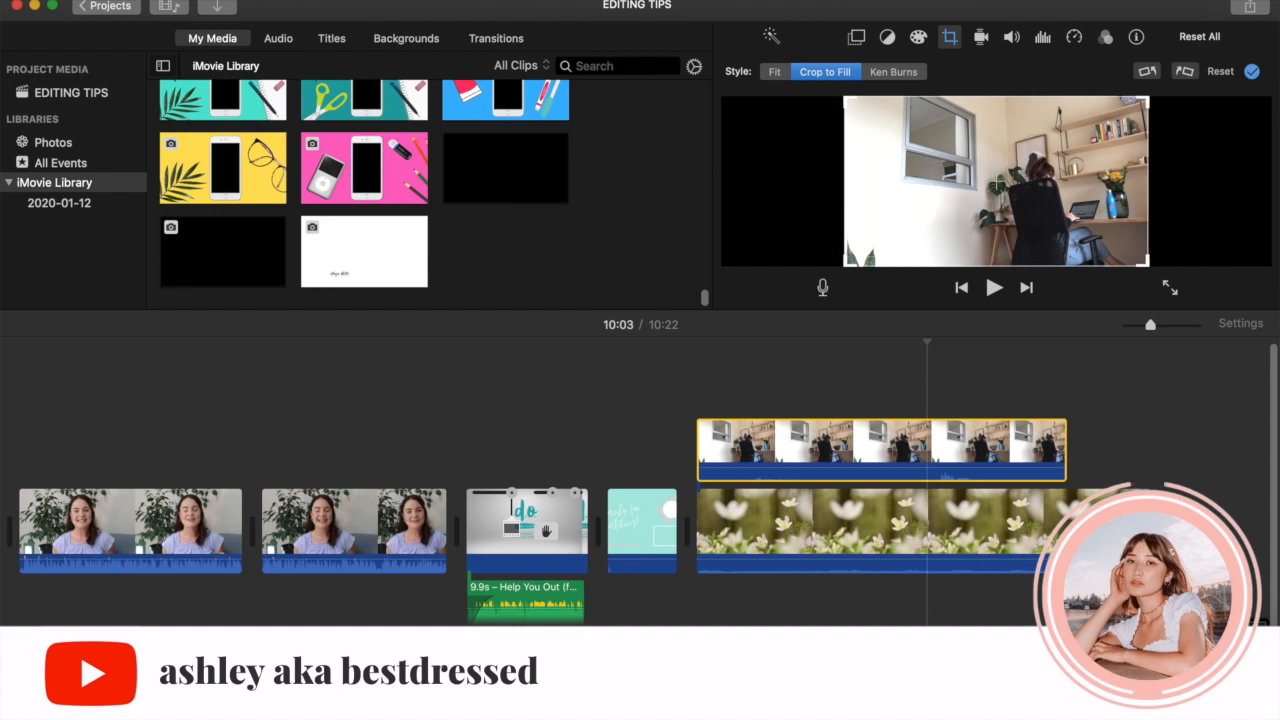
- Redo the desk clip's crop type change and place the playhead at 09:54 over the clip
left_click(156, 1)
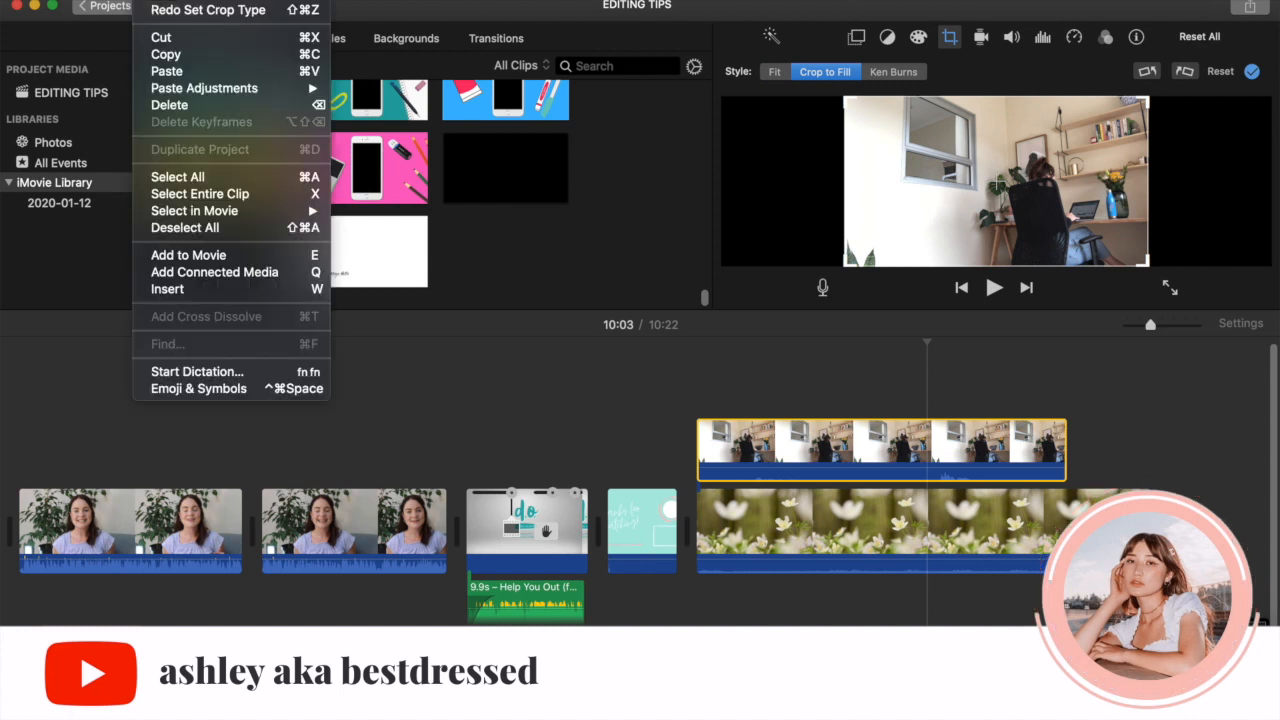
left_click(180, 10)
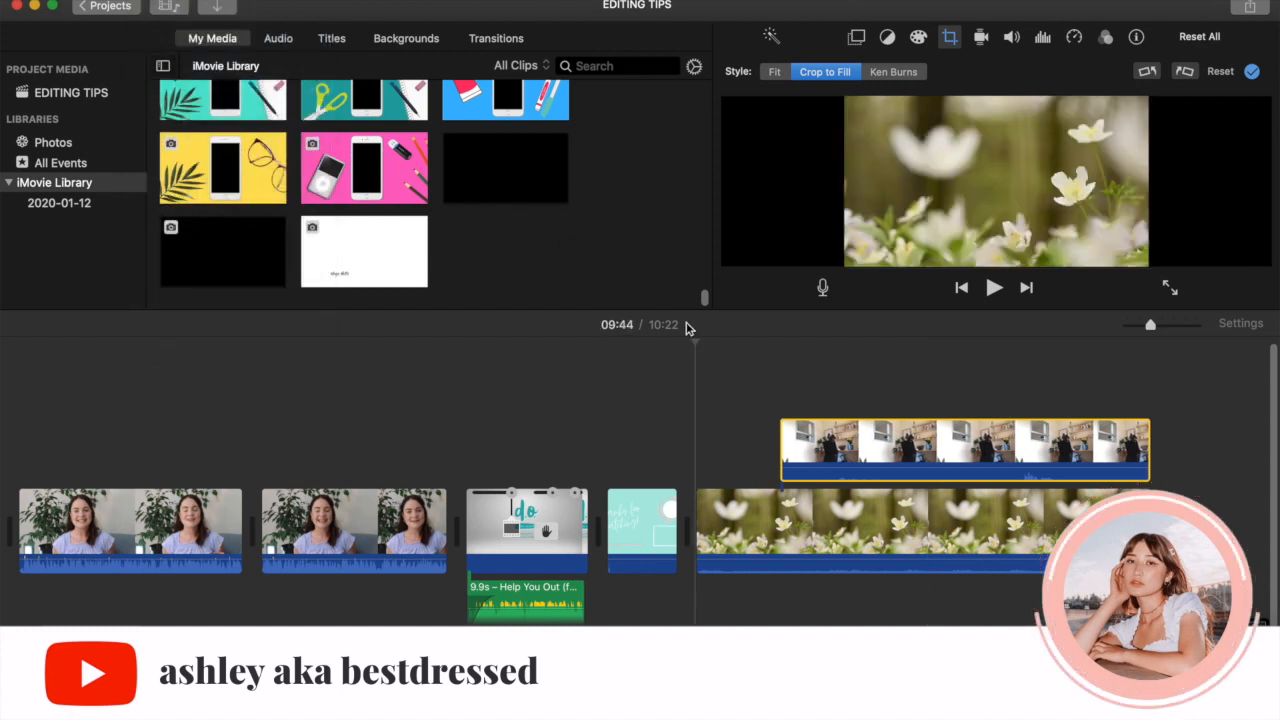
left_click(811, 395)
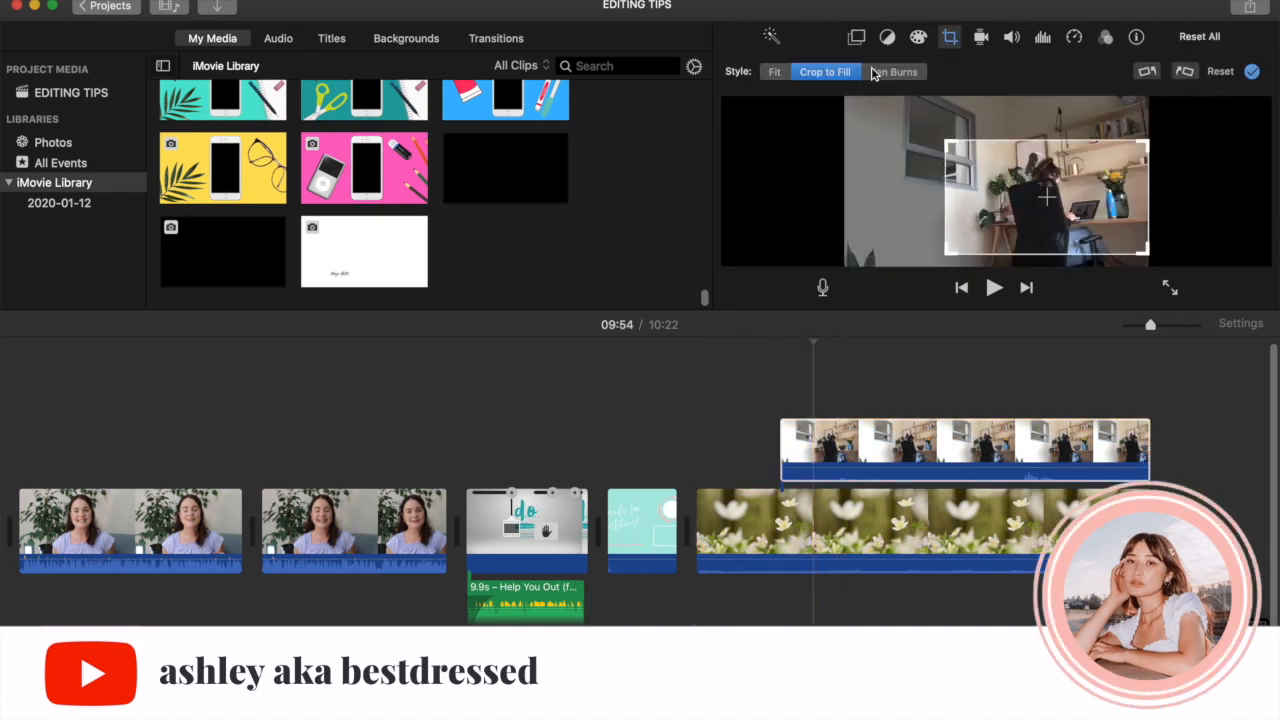
- Set the desk clip's overlay to Picture in Picture and move its inset to the upper left of the flower footage
left_click(857, 36)
left_click(800, 69)
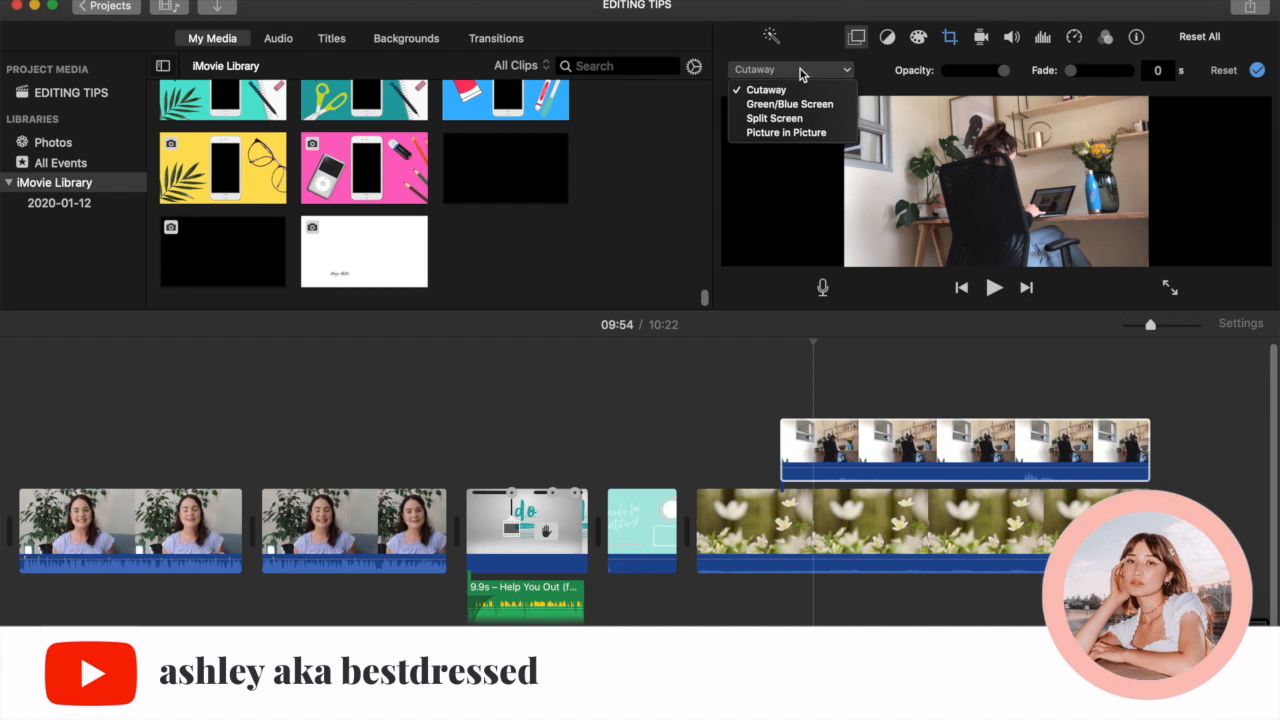
left_click(805, 132)
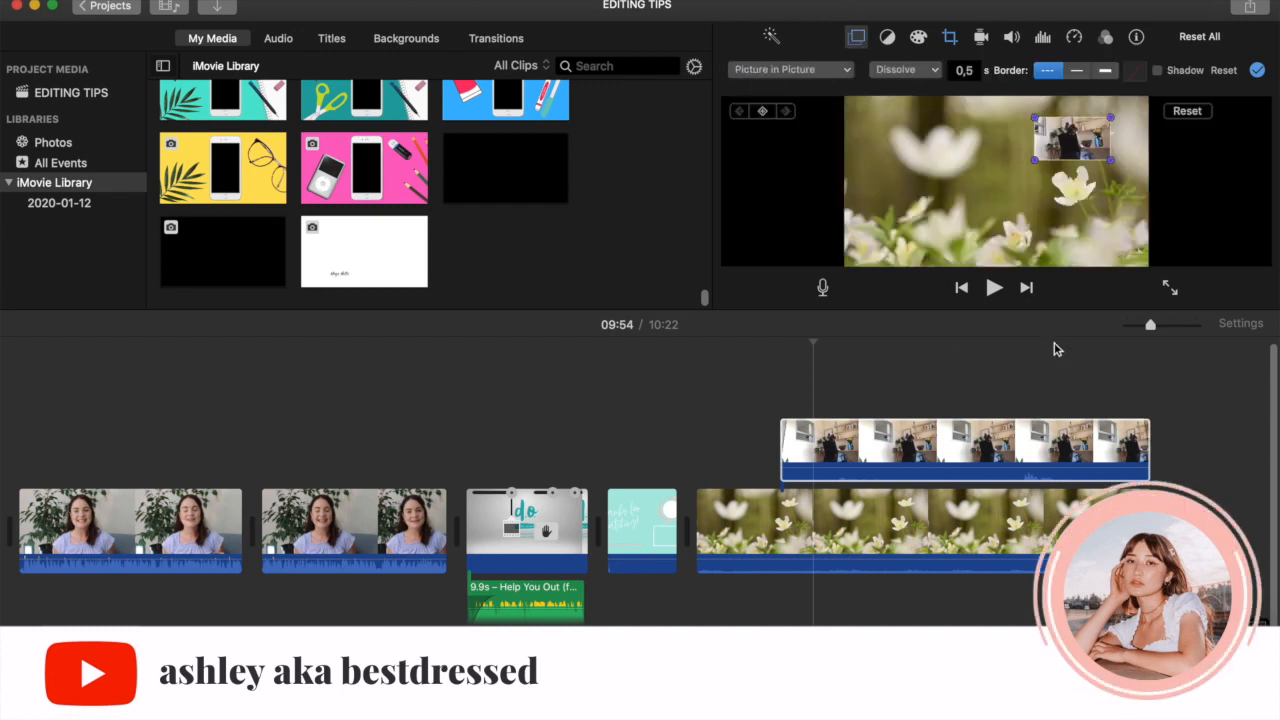
left_click_drag(1085, 152, 915, 148)
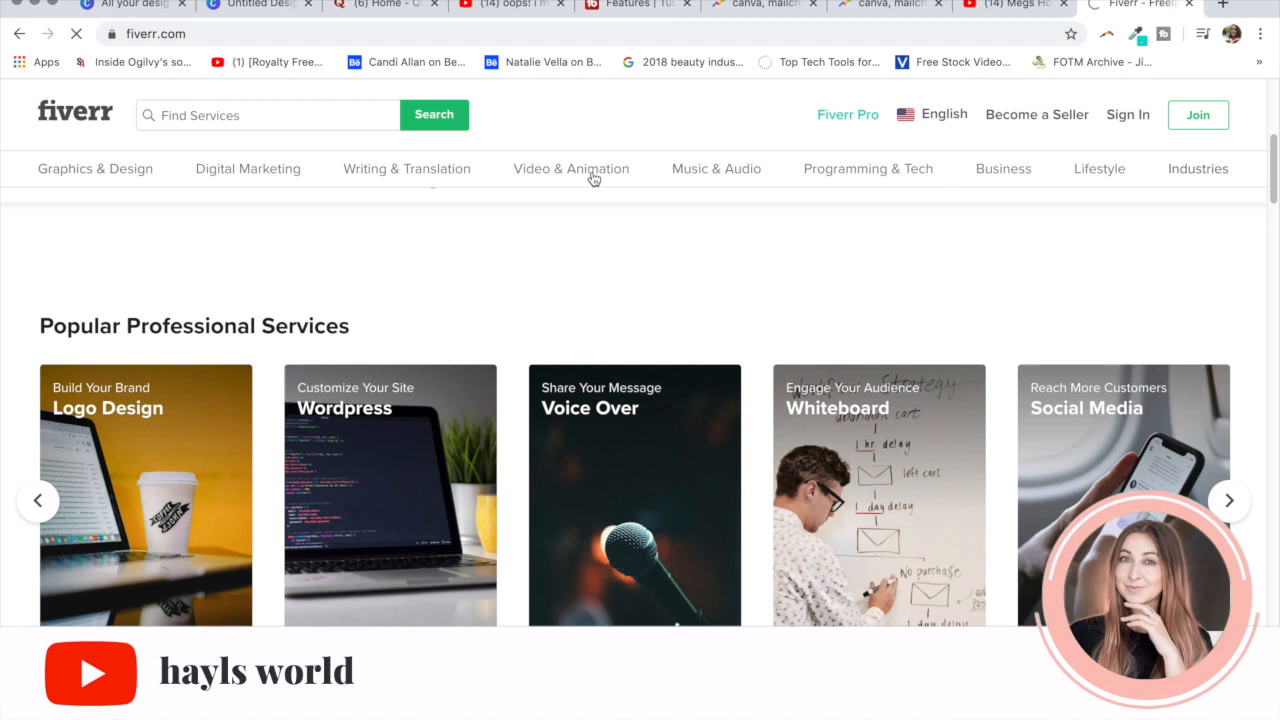
- In the browser, open Fiverr's Video & Animation category and dismiss the Join Fiverr prompt
left_click(591, 177)
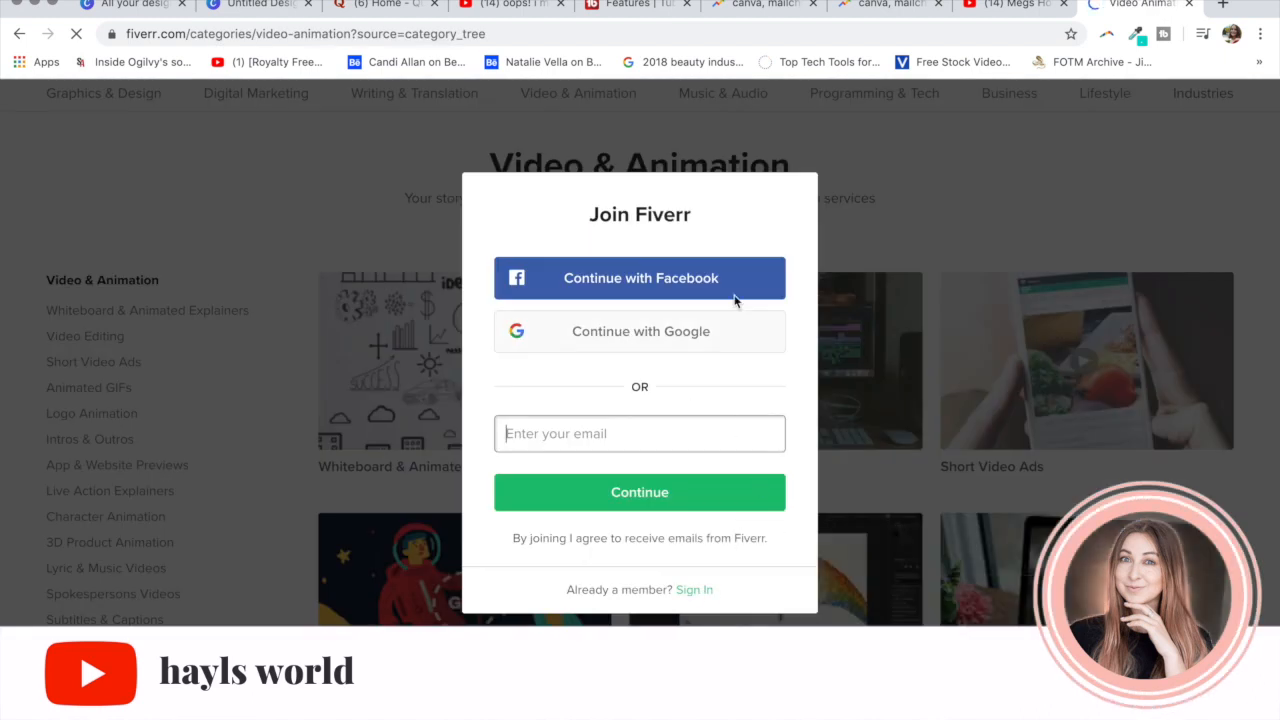
key("Escape")
scroll(537, 478, "down", 1)
scroll(537, 477, "up", 1)
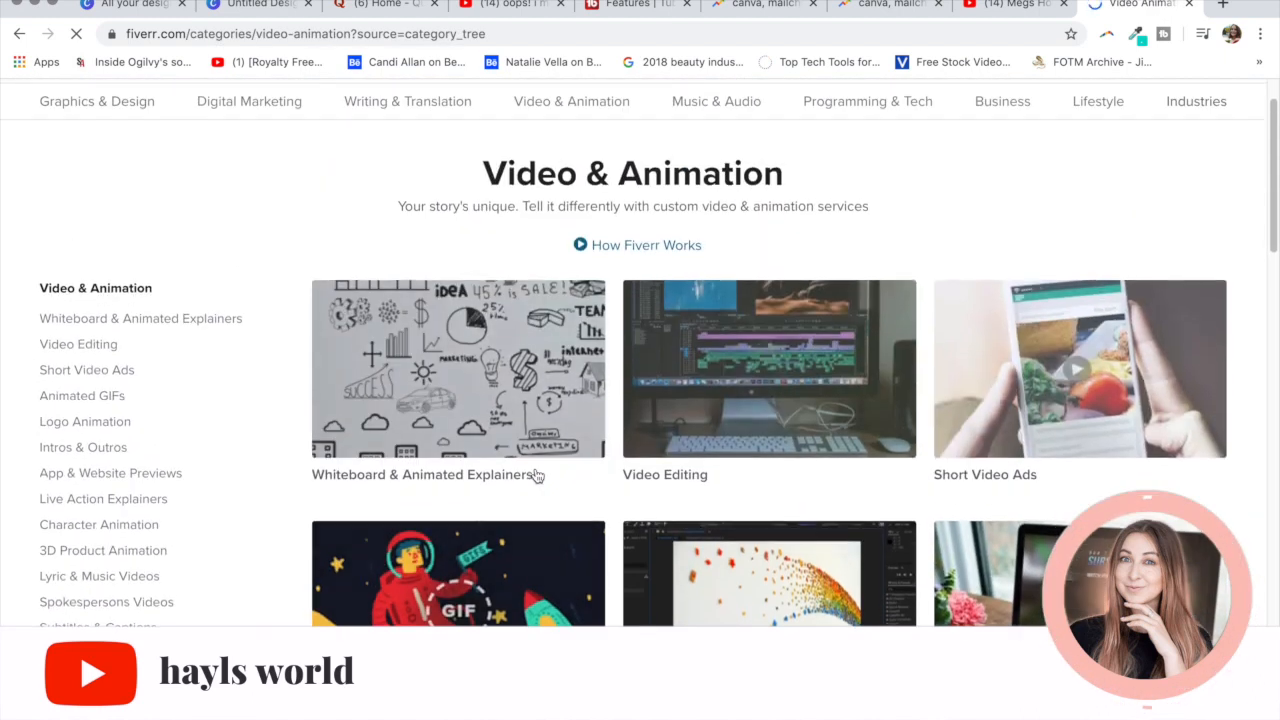
scroll(537, 477, "up", 1)
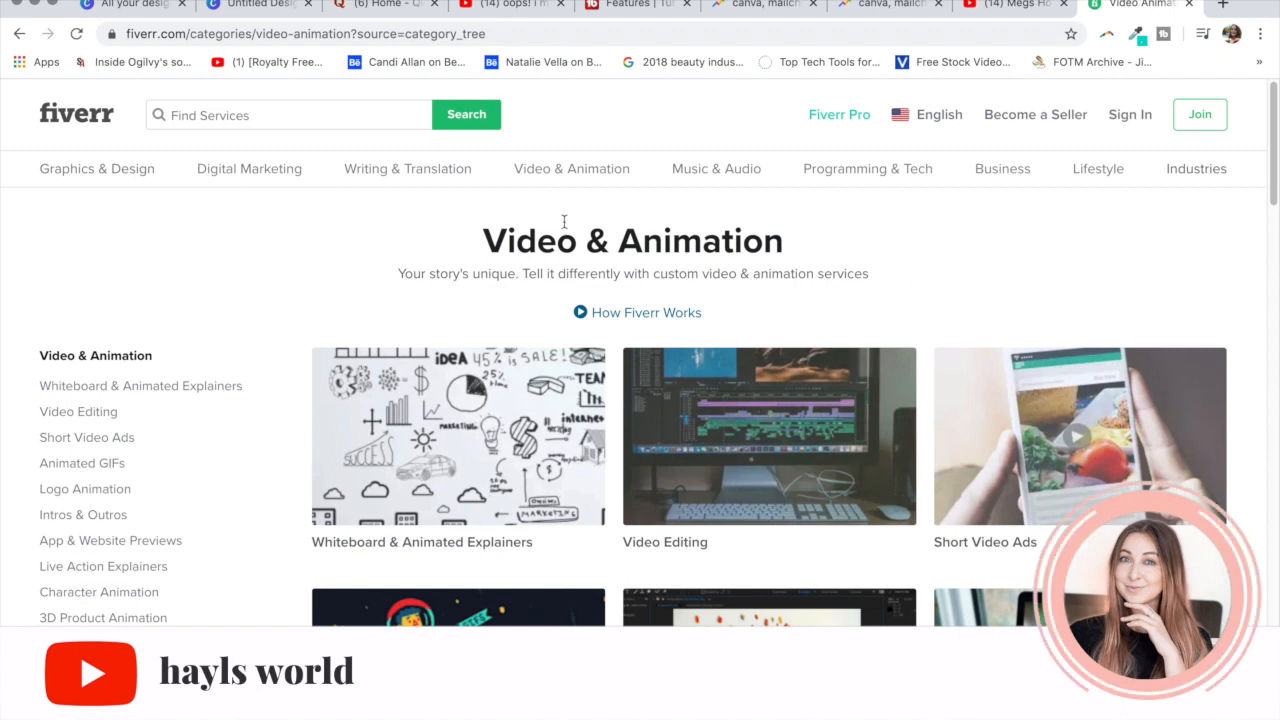
- Look through the subcategories and services offered under Video & Animation
mouse_move(573, 178)
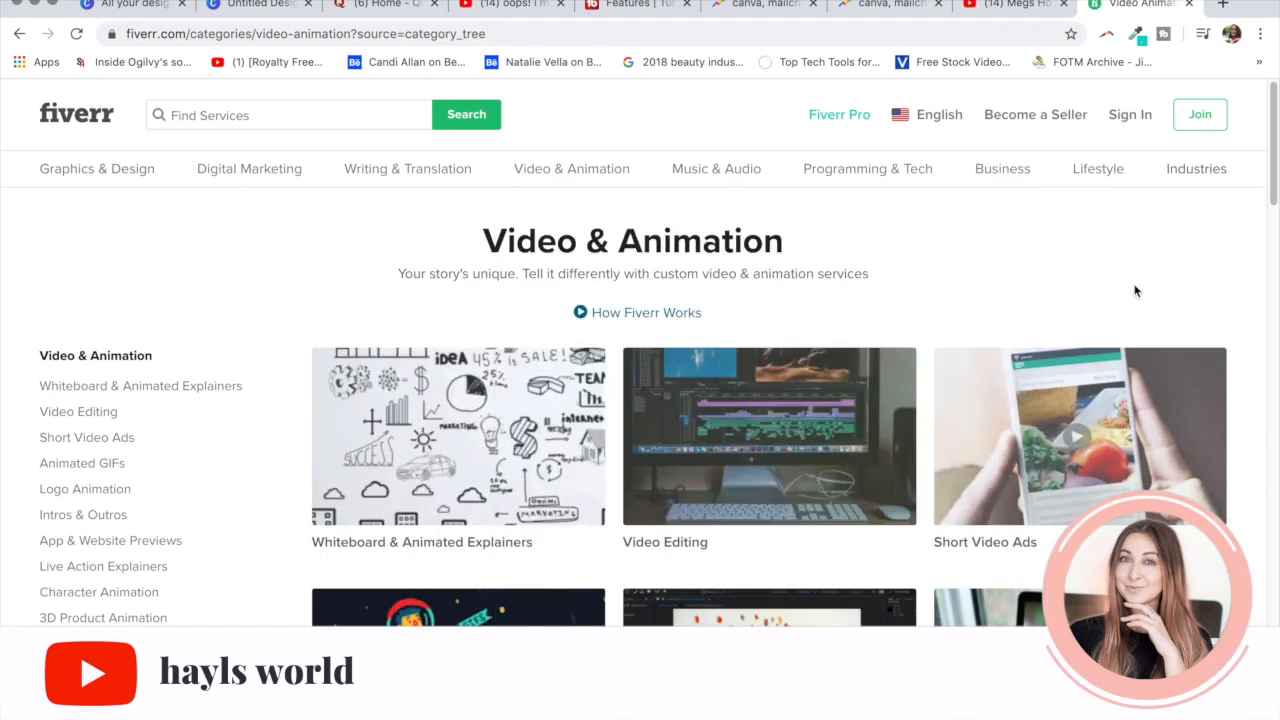
scroll(254, 377, "down", 3)
scroll(254, 377, "down", 1)
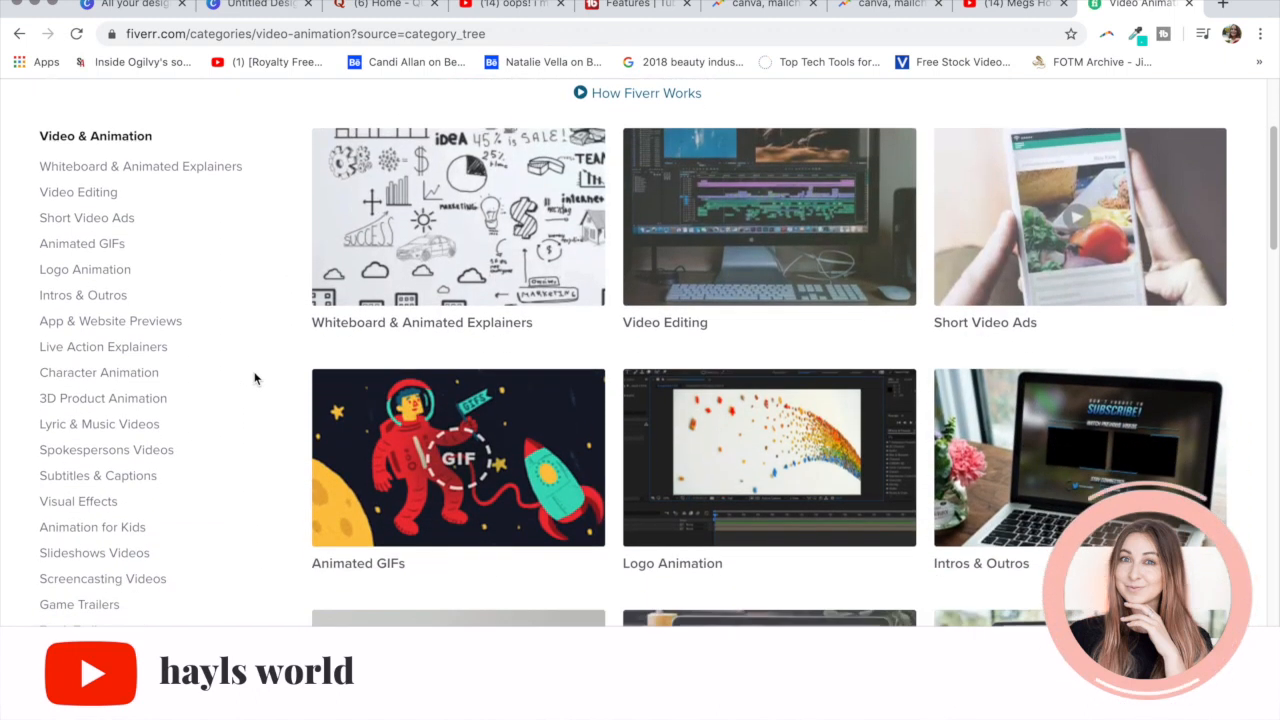
scroll(254, 377, "up", 4)
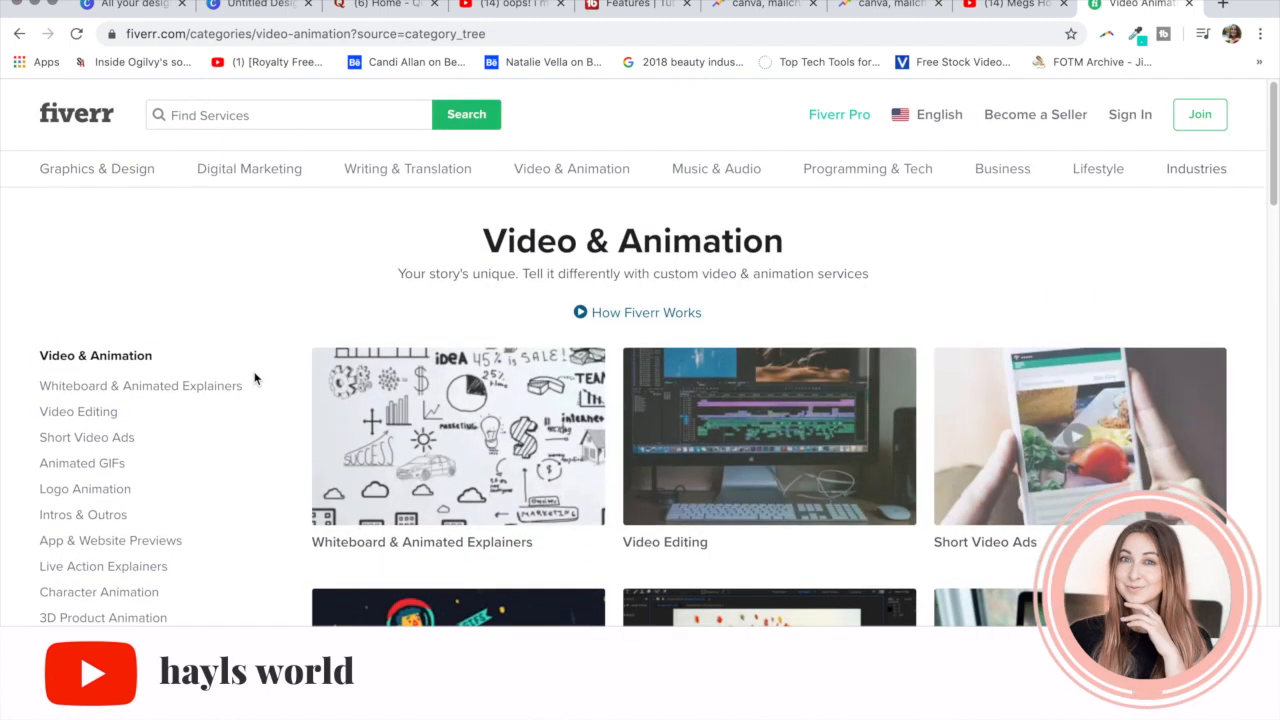